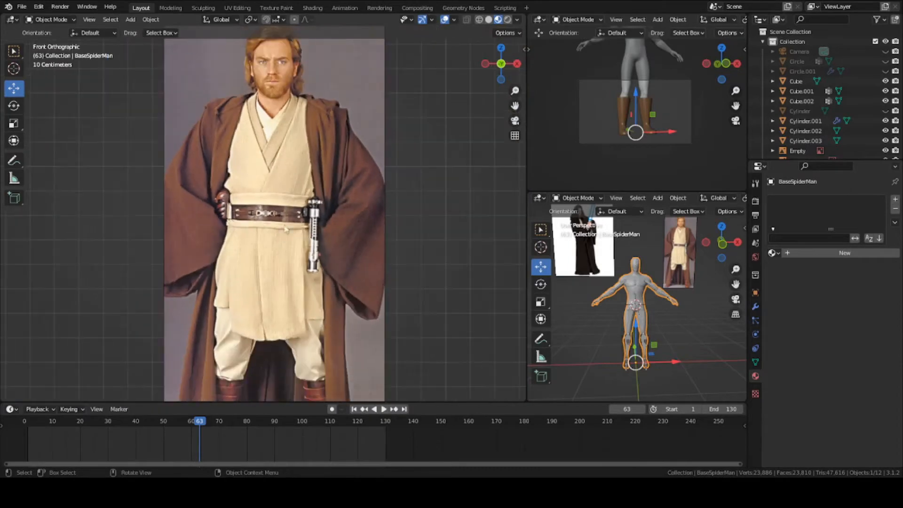
Examine the Jedi costume reference image, from the belt and tunic down to the boots, and compare it with the body model
scroll(263, 211, "down", 2)
middle_click_drag(230, 318, 302, 302, "shift")
scroll(327, 211, "up", 4)
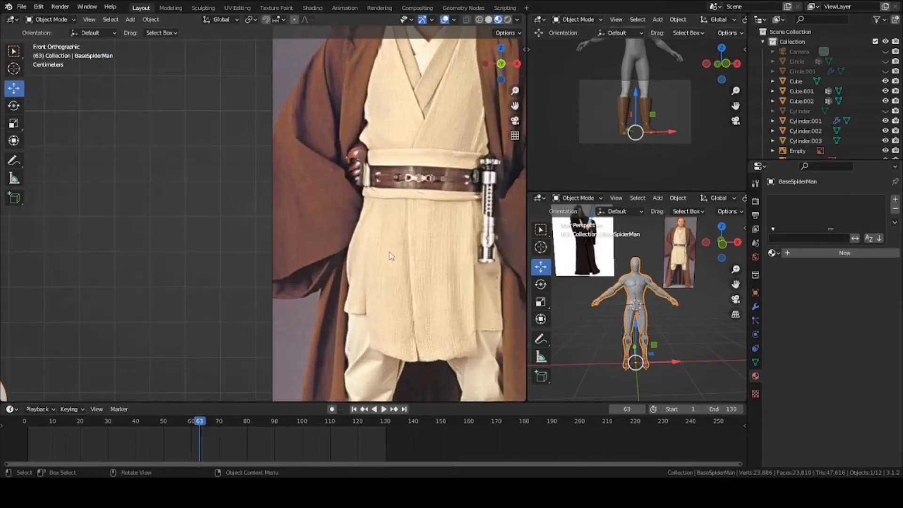
scroll(392, 255, "down", 4)
middle_click_drag(265, 351, 295, 229, "shift")
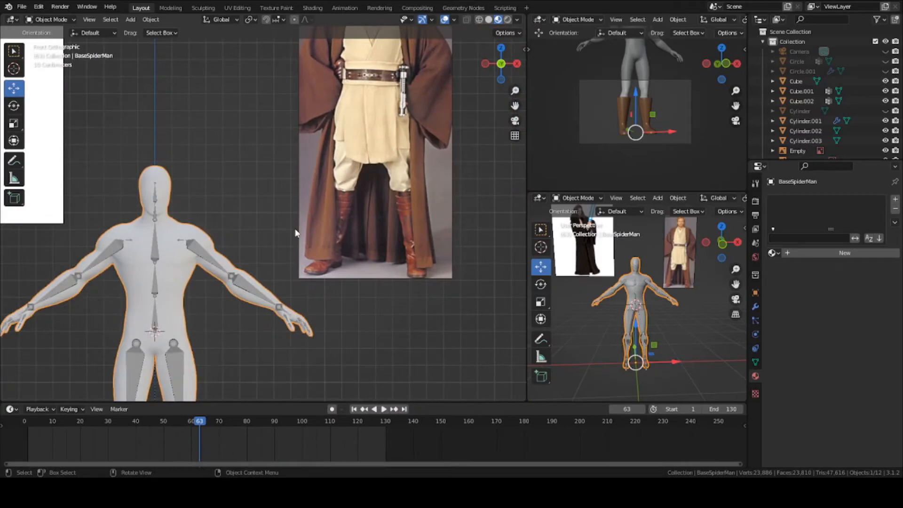
scroll(278, 267, "up", 2)
scroll(271, 281, "down", 2)
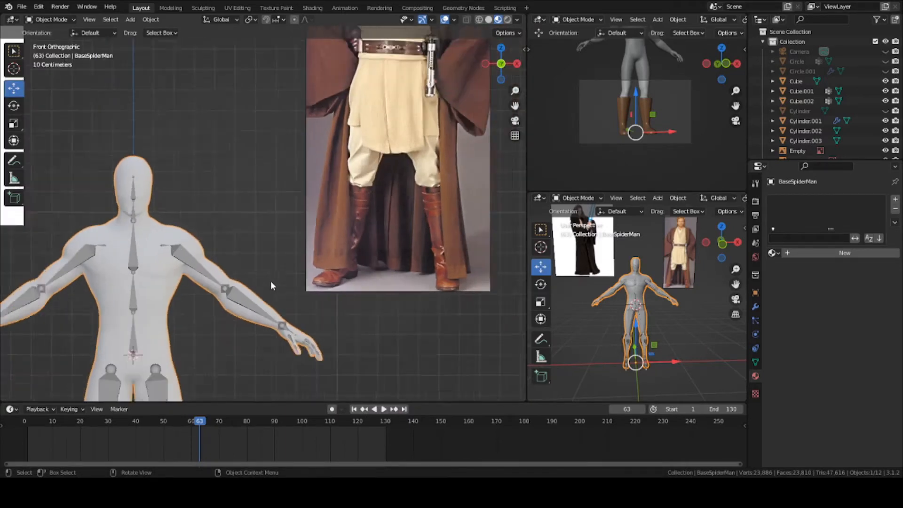
middle_click_drag(388, 75, 353, 210, "shift")
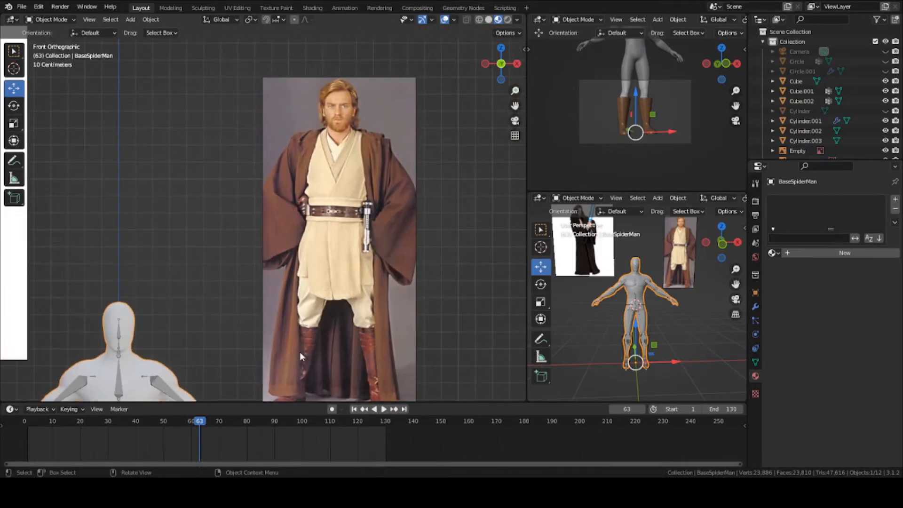
middle_click_drag(300, 352, 443, 171, "shift")
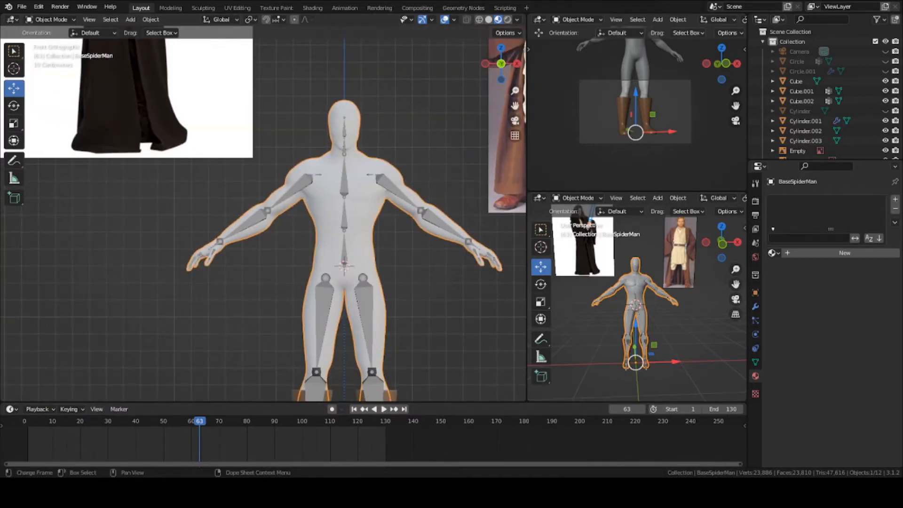
middle_click_drag(344, 266, 294, 281, "shift")
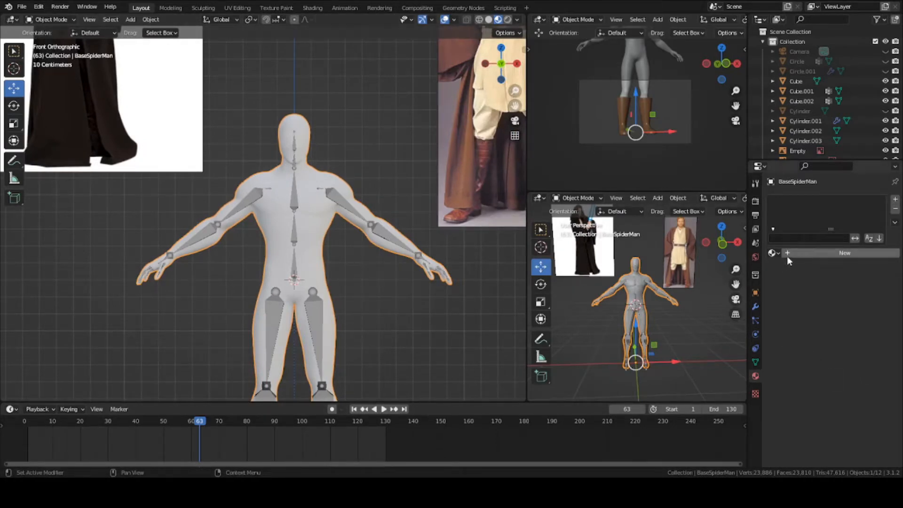
Reveal all hidden objects, hide only the hooded outer robe, and save the file with the body selected
key("alt+h")
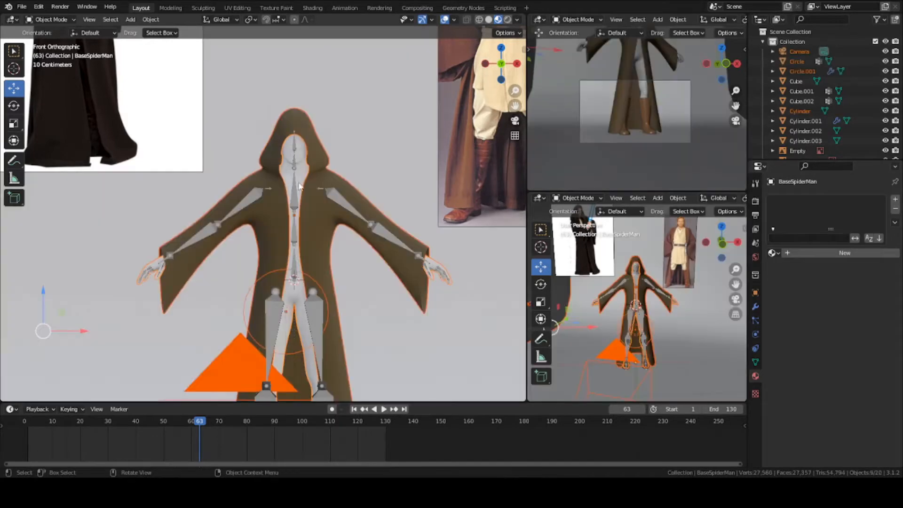
left_click(330, 233)
scroll(360, 257, "up", 2)
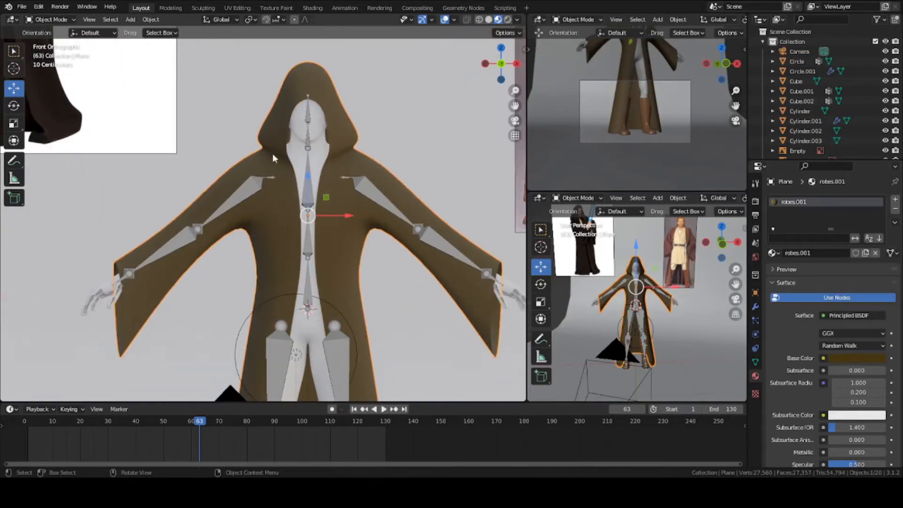
key("h")
left_click(329, 247)
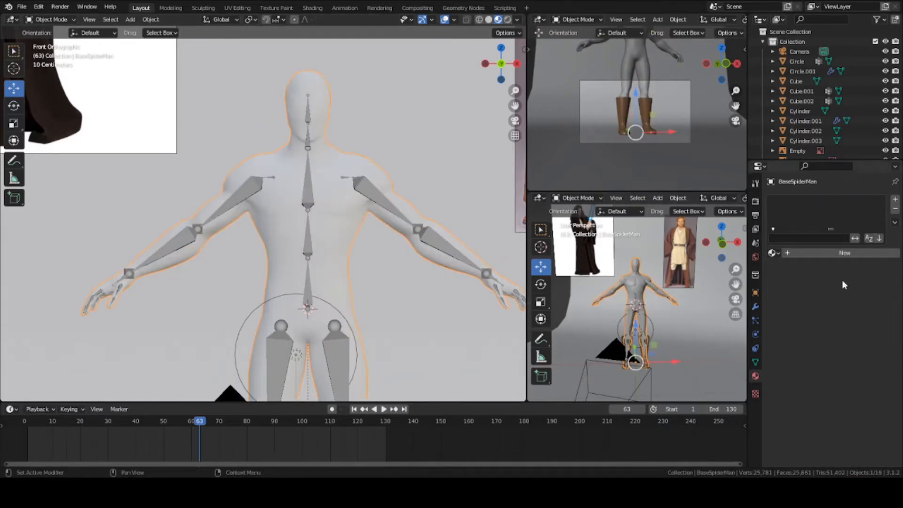
key("ctrl+s")
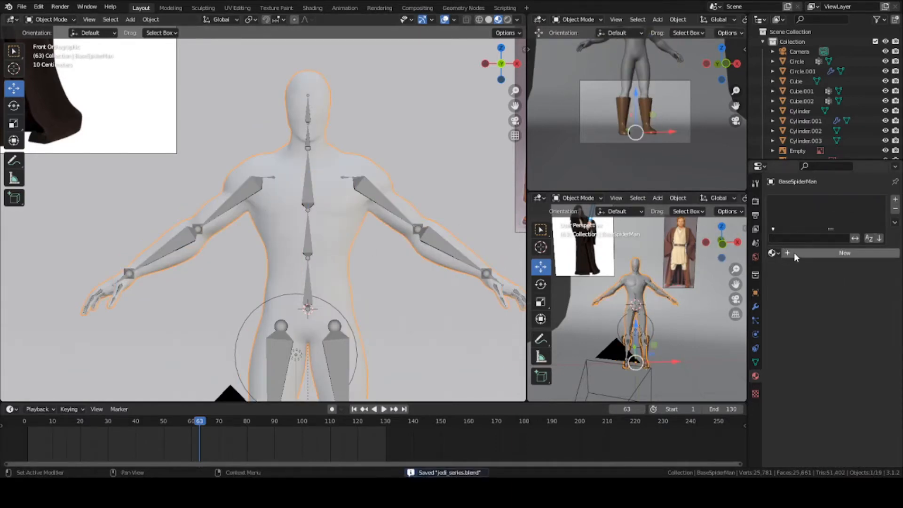
Create a new material on the body and name it light_tan_robes
left_click(792, 253)
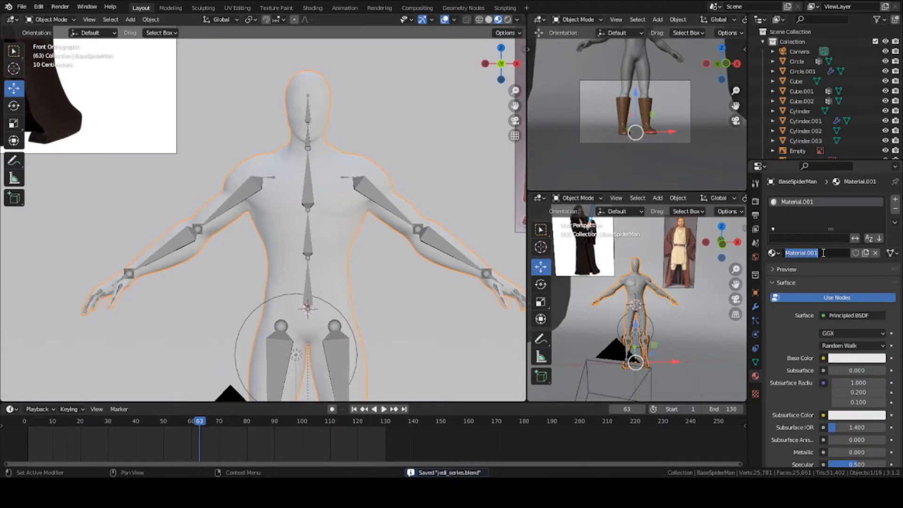
type("light_t")
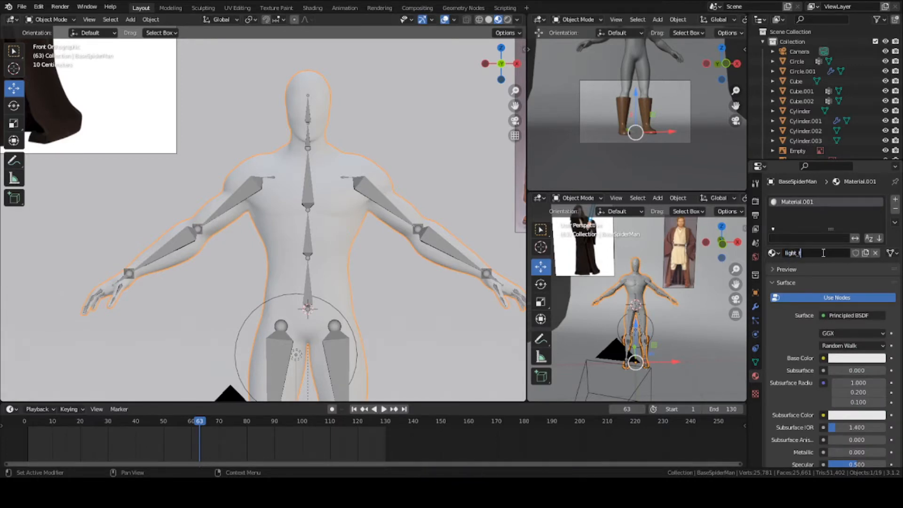
type("an_roboes")
key("Return")
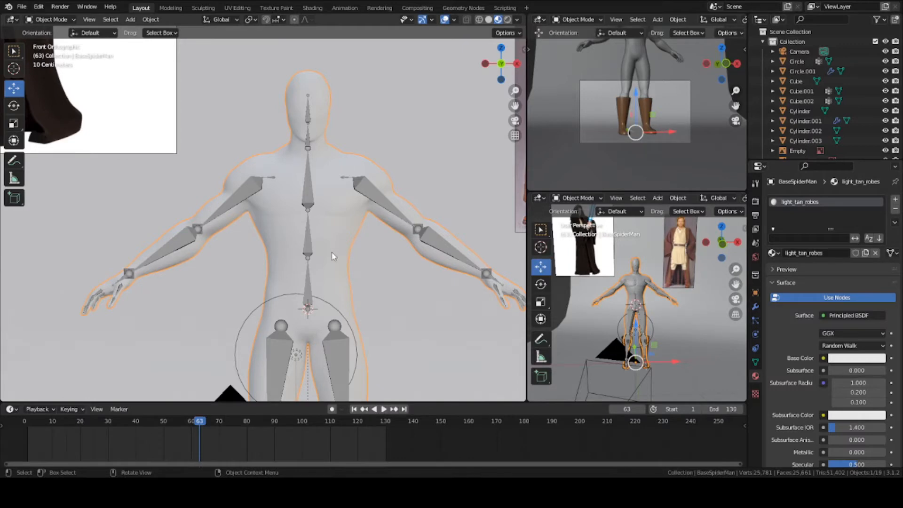
Unwrap the entire body mesh with Smart UV Project and return to Object Mode
key("Tab")
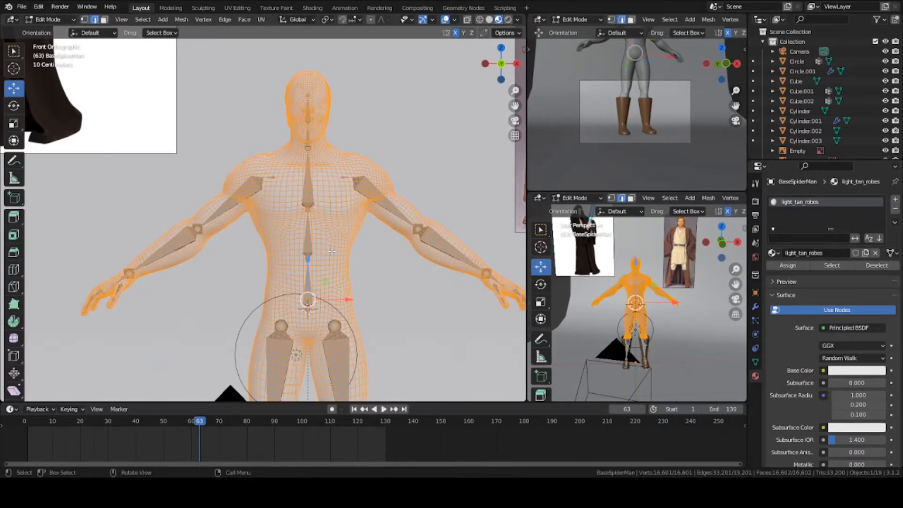
key("u")
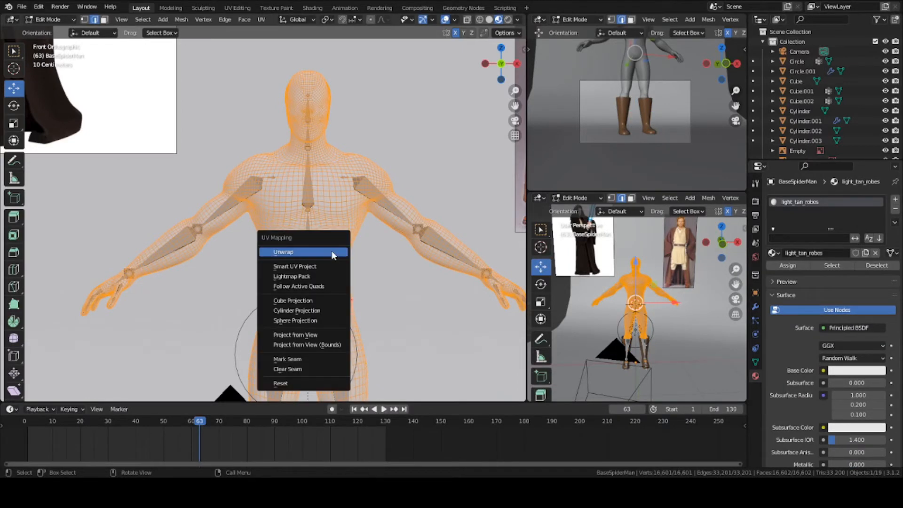
left_click(311, 263)
left_click(318, 341)
key("Tab")
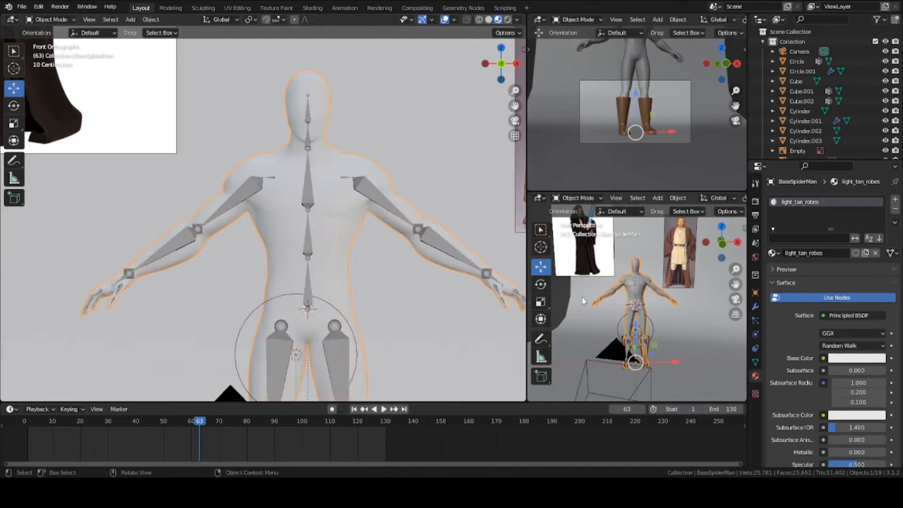
Set the light_tan_robes material's base color to a light peach tan
left_click(846, 361)
left_click_drag(835, 259, 830, 257)
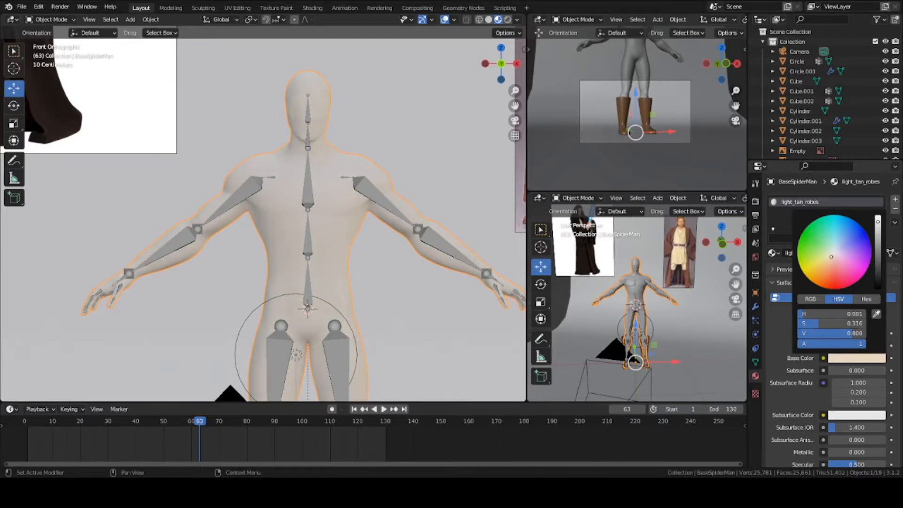
left_click_drag(831, 258, 831, 260)
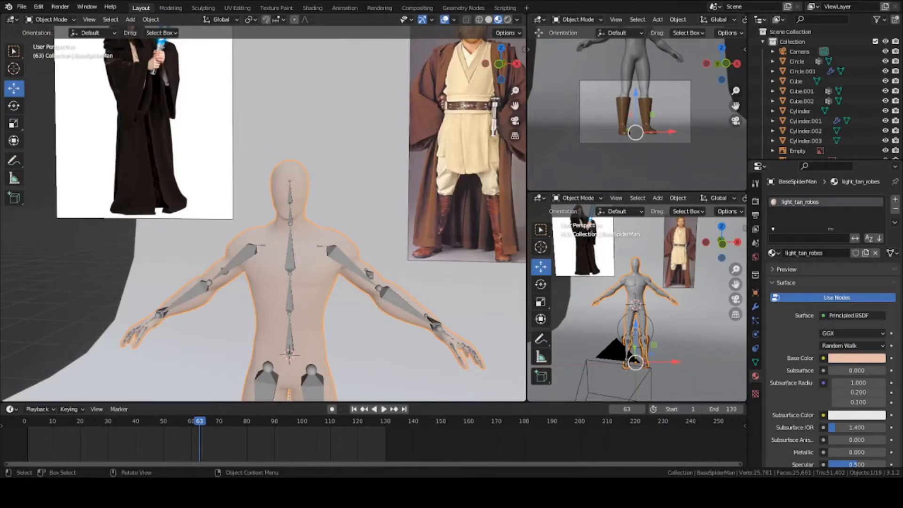
Switch to the Texture Paint workspace and start a new Base Color texture slot for the body
left_click(278, 9)
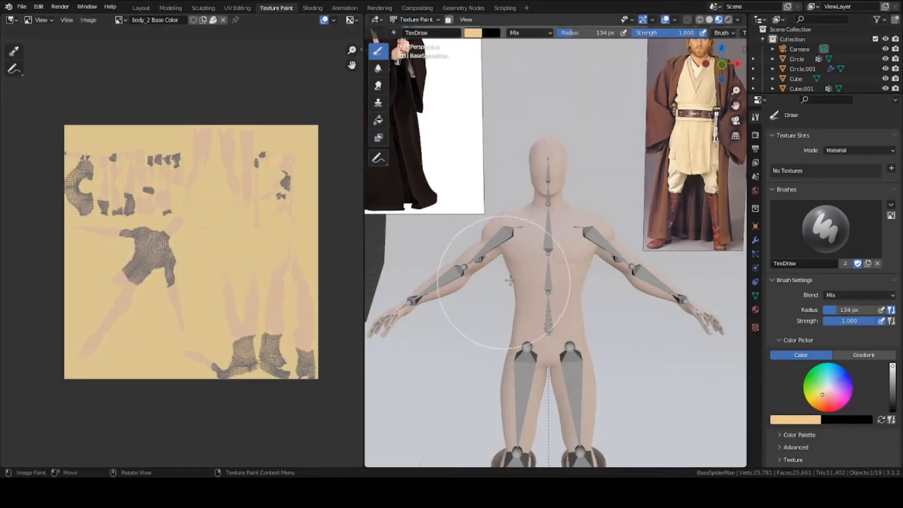
mouse_move(610, 277)
middle_mouse_down()
mouse_move(541, 263)
mouse_move(474, 232)
mouse_move(532, 271)
middle_mouse_up()
scroll(541, 268, "up", 2)
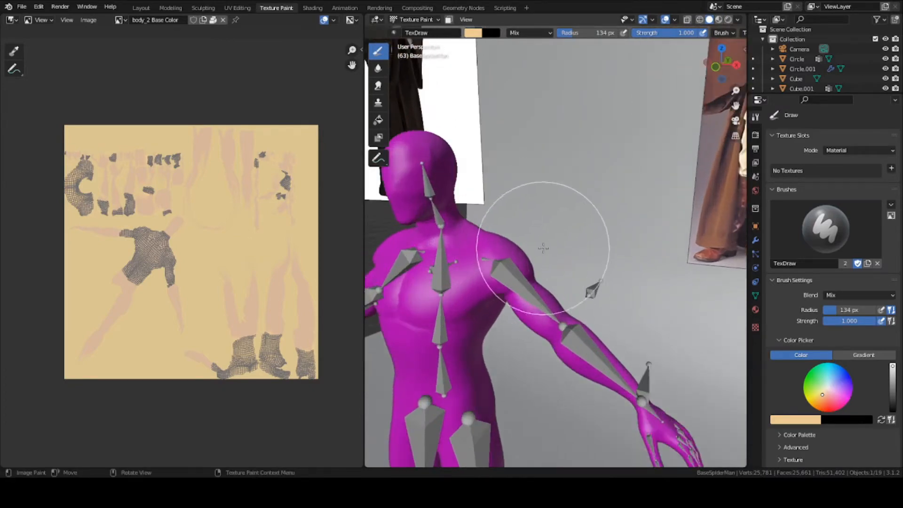
scroll(542, 248, "down", 5)
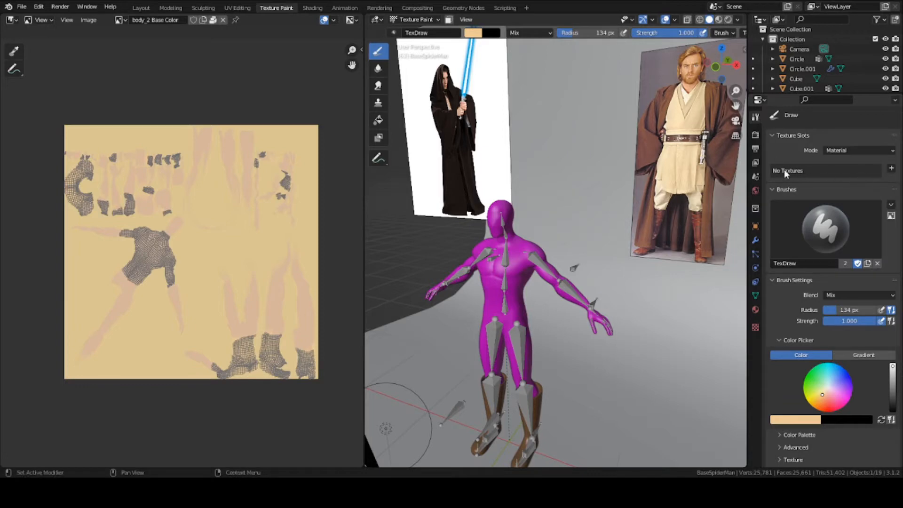
left_click(891, 168)
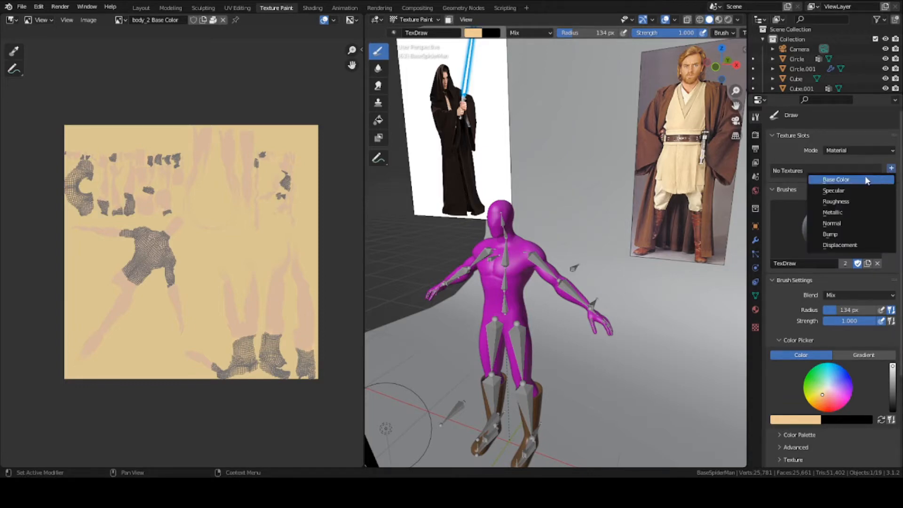
left_click(865, 179)
Set the new texture slot's fill color to a bright, pale peach tan
left_click(845, 232)
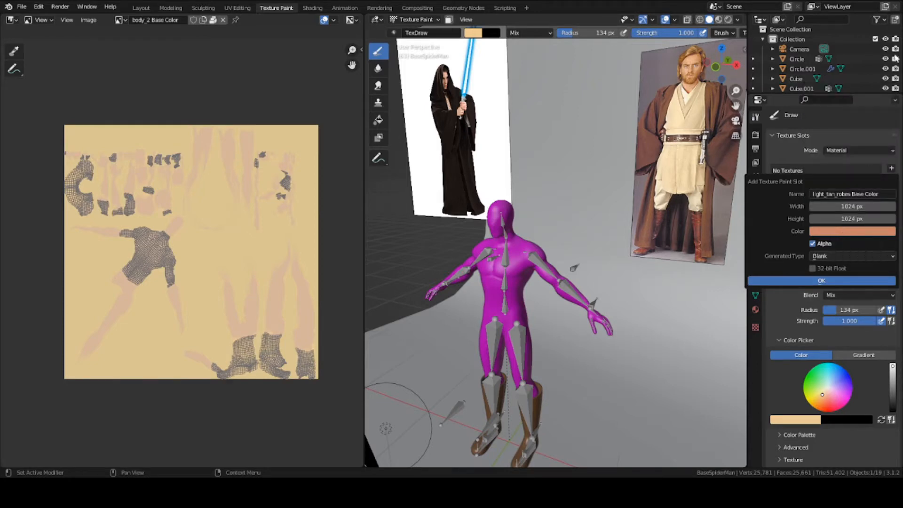
left_click(837, 232)
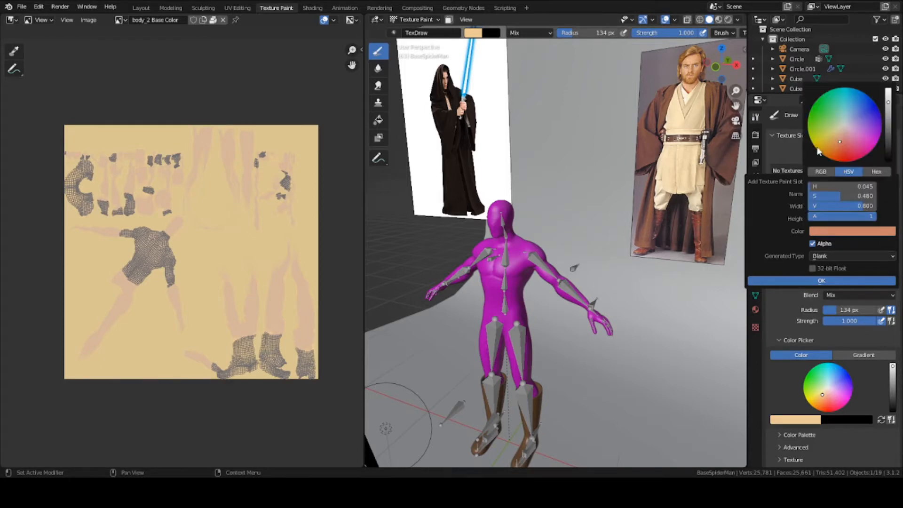
left_click_drag(838, 140, 839, 135)
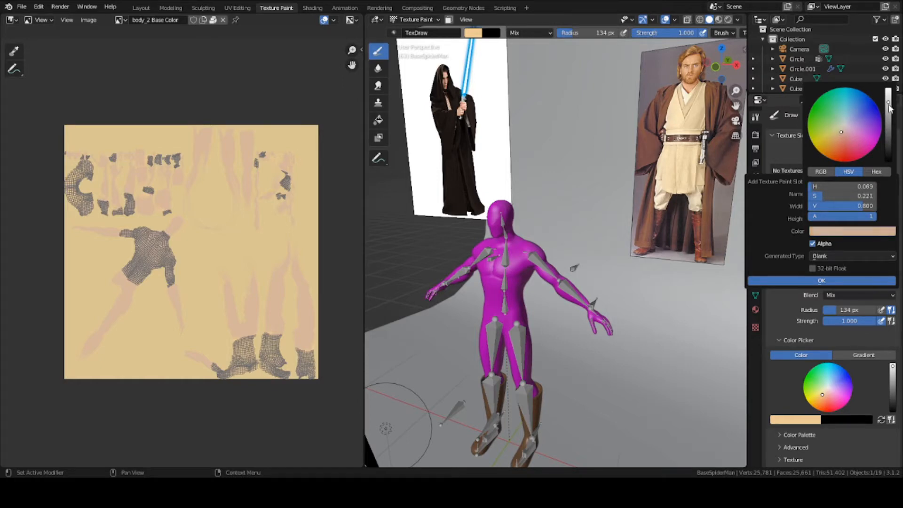
left_click_drag(889, 107, 888, 94)
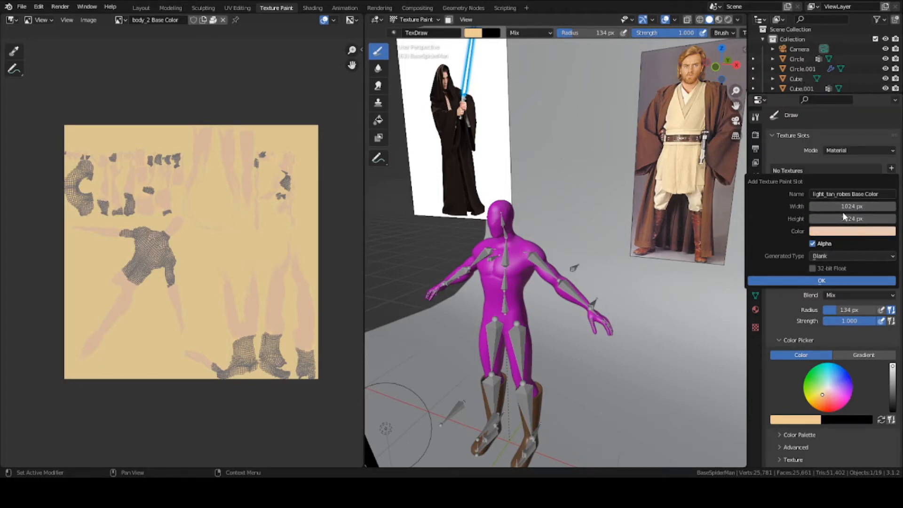
Set the new texture's width and height to 2048 px and create the slot
left_click(846, 208)
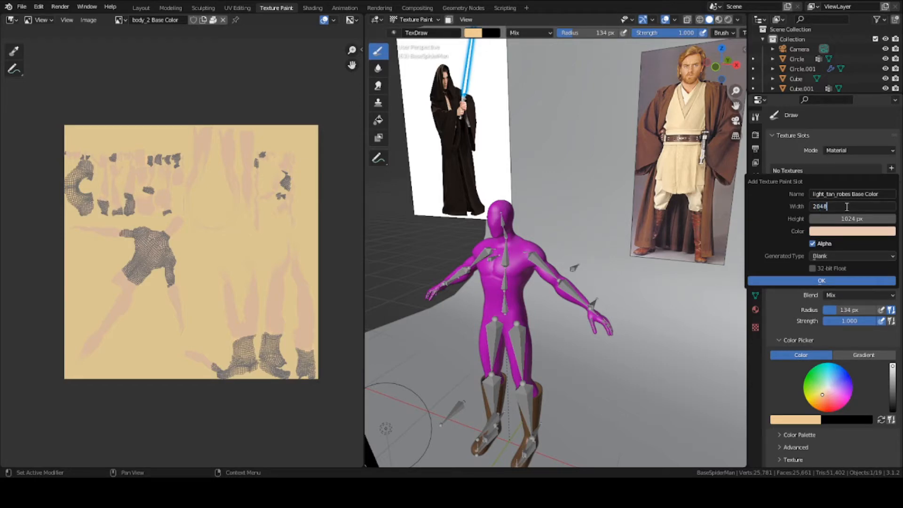
type("2048")
key("Return")
left_click(847, 219)
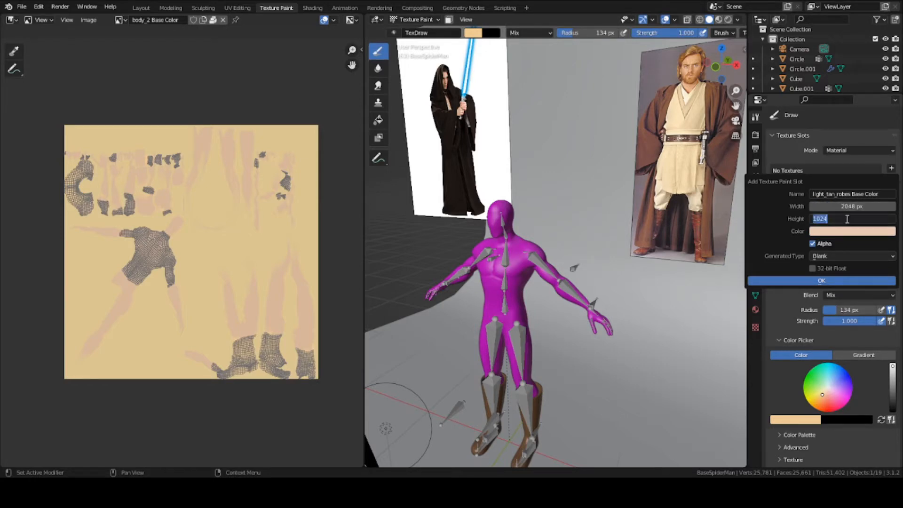
type("2048")
key("Return")
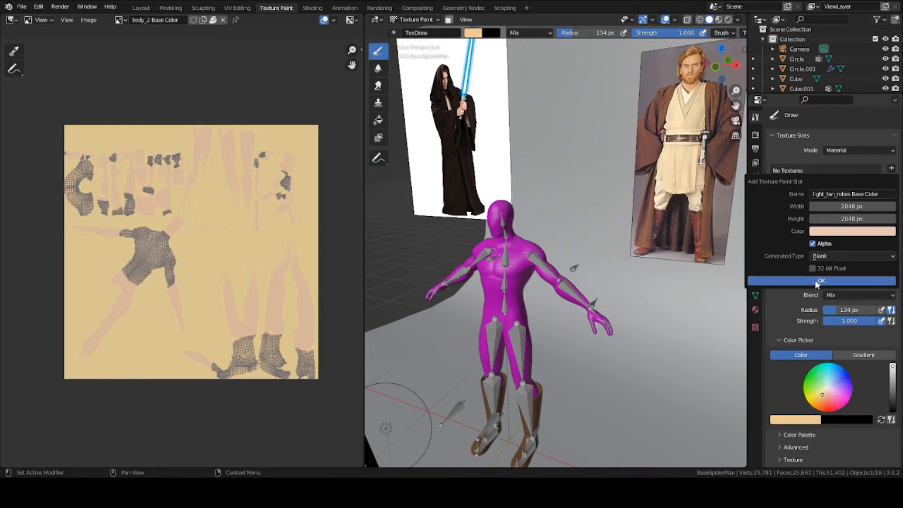
left_click(815, 280)
Inspect the new base color texture on the body, using Material Preview shading in the painting view
scroll(504, 293, "up", 5)
middle_click_drag(504, 293, 560, 310, "shift")
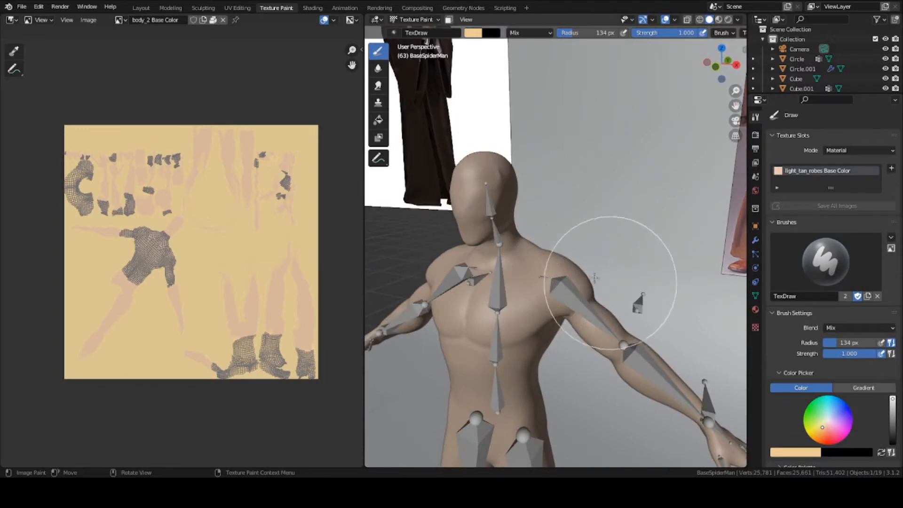
middle_click_drag(509, 240, 533, 256)
scroll(533, 265, "down", 2)
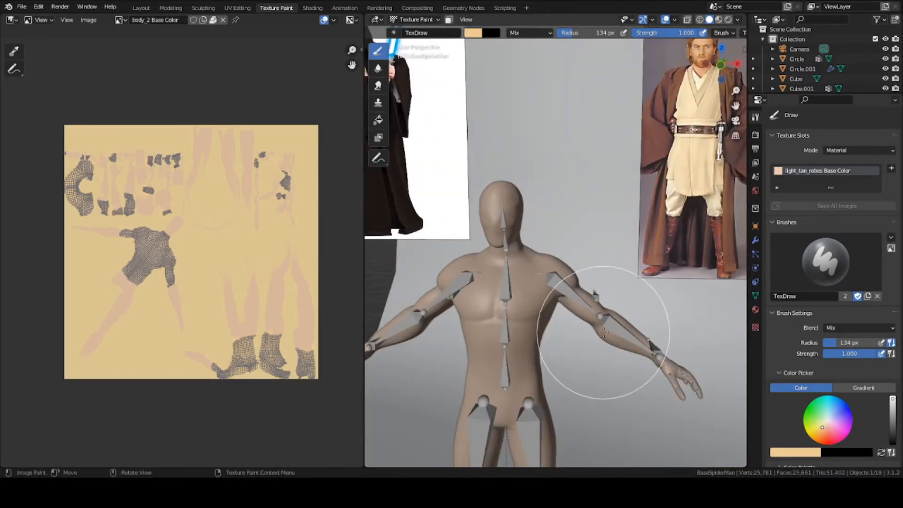
key("z")
left_click(598, 362)
middle_click_drag(535, 296, 559, 296)
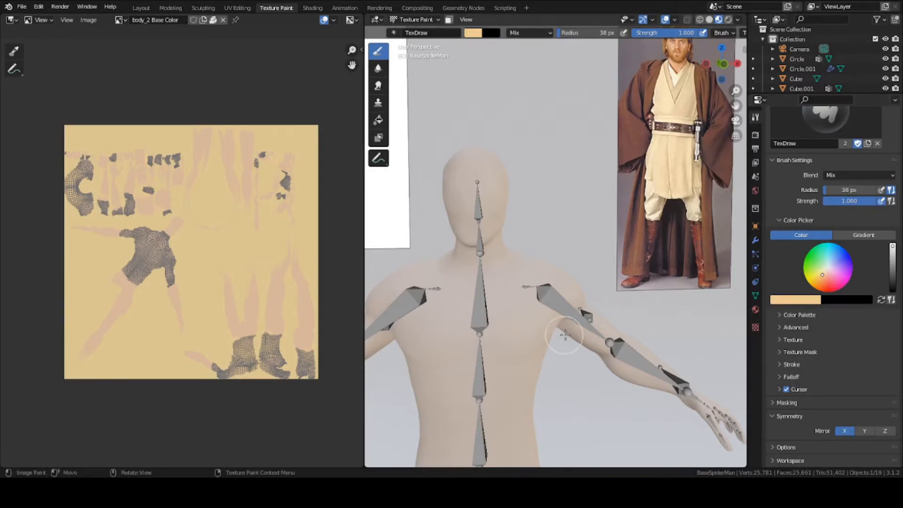
Try a light yellow-tan brush stroke on the body's chest near the armpit
scroll(565, 346, "up", 3)
middle_click_drag(562, 357, 523, 325)
left_click_drag(521, 325, 507, 329)
scroll(526, 391, "down", 4)
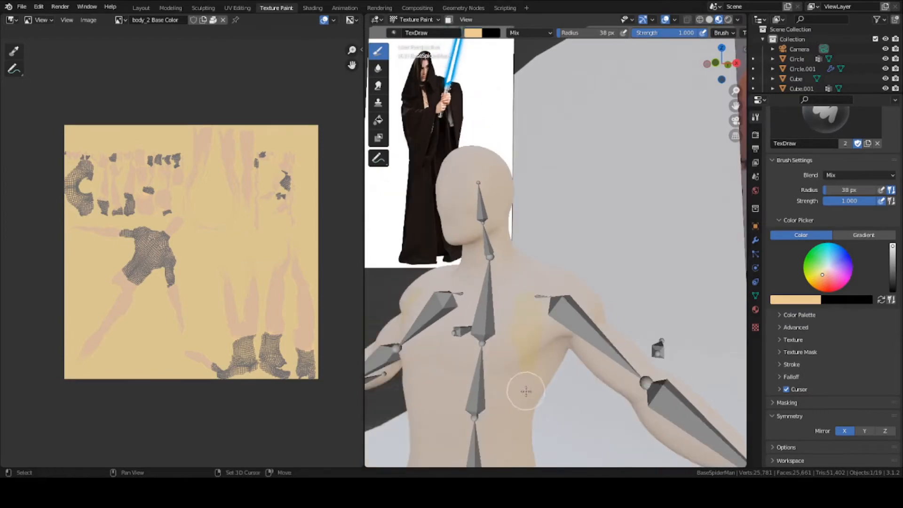
Check the chest stroke in Solid shading from several sides and undo it
middle_click_drag(526, 394, 568, 314)
key("z")
left_click(604, 315)
mouse_move(414, 297)
middle_mouse_down()
mouse_move(481, 284)
mouse_move(486, 261)
middle_mouse_up()
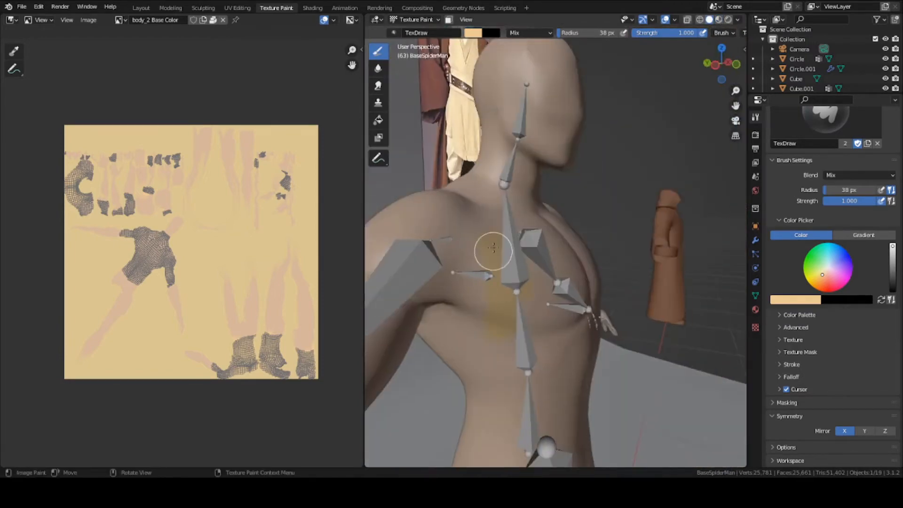
middle_click_drag(541, 312, 516, 314)
key("ctrl+z")
middle_click_drag(576, 327, 501, 325)
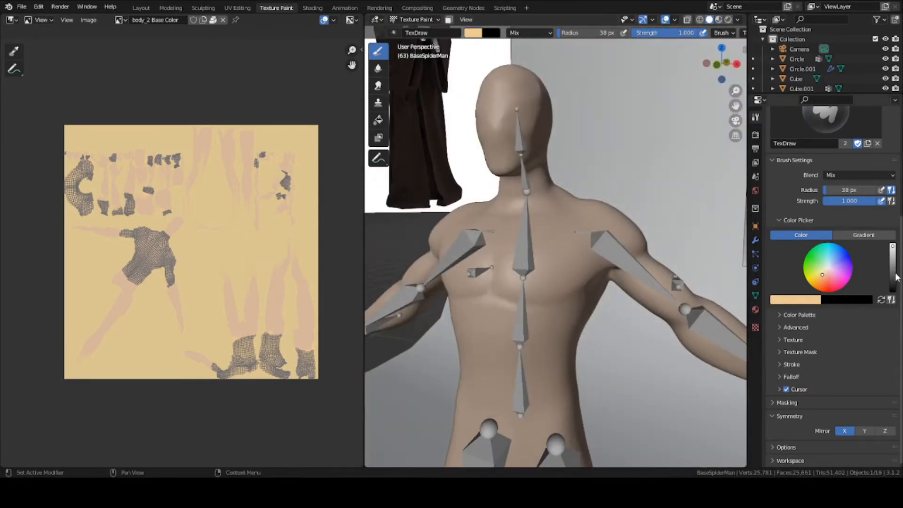
Try darker and paler tan brush colors for the body against the costume reference and undo the last attempt
left_click(894, 277)
middle_click_drag(621, 270, 567, 256)
mouse_move(516, 295)
middle_mouse_down()
mouse_move(556, 292)
mouse_move(535, 282)
mouse_move(592, 284)
middle_mouse_up()
middle_click_drag(494, 275, 567, 256)
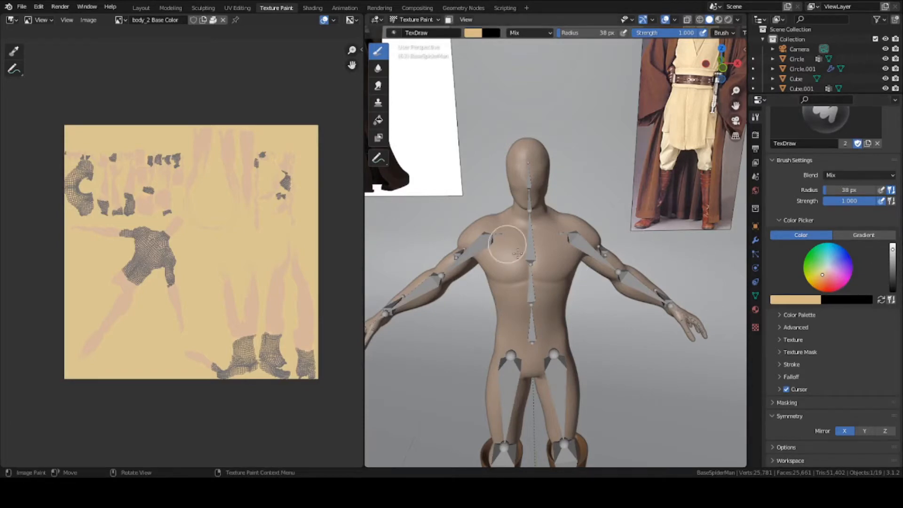
scroll(682, 269, "up", 1)
middle_click_drag(540, 299, 546, 264)
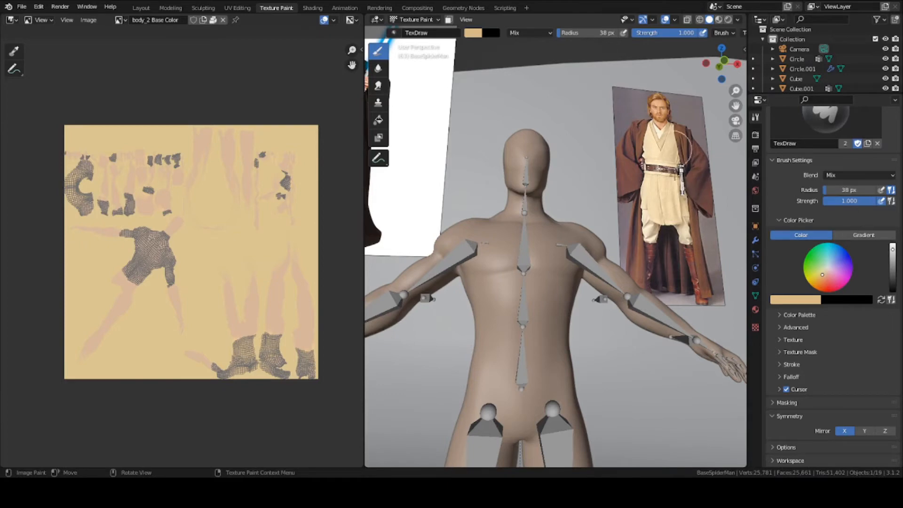
middle_click_drag(581, 257, 528, 222)
scroll(527, 256, "up", 3)
scroll(533, 256, "down", 4)
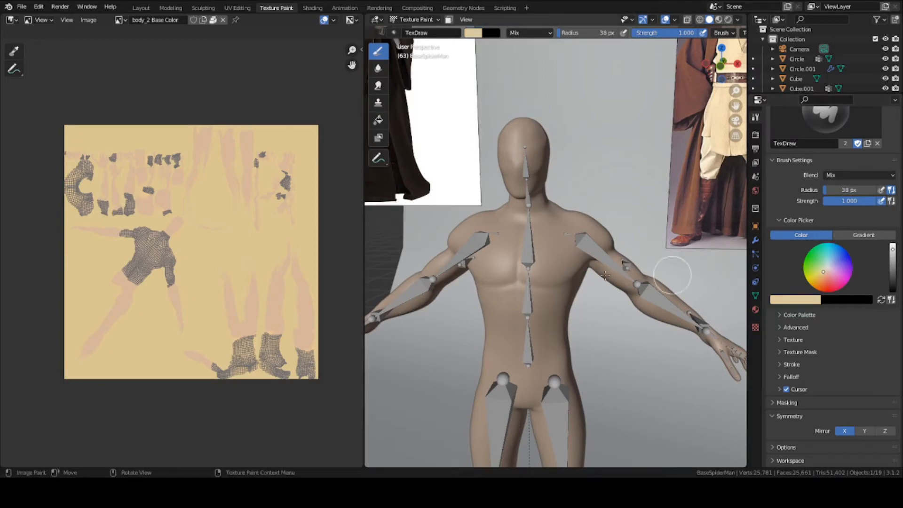
scroll(560, 277, "up", 4)
key("ctrl+z")
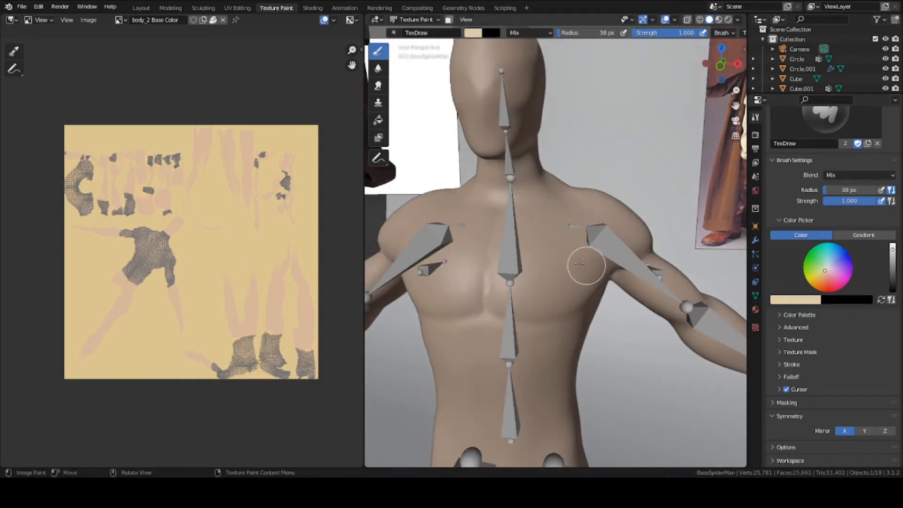
Check the body in Material Preview shading, return to Solid shading and set the brush color to a warm tan
left_click(824, 272)
key("z")
left_click(479, 339)
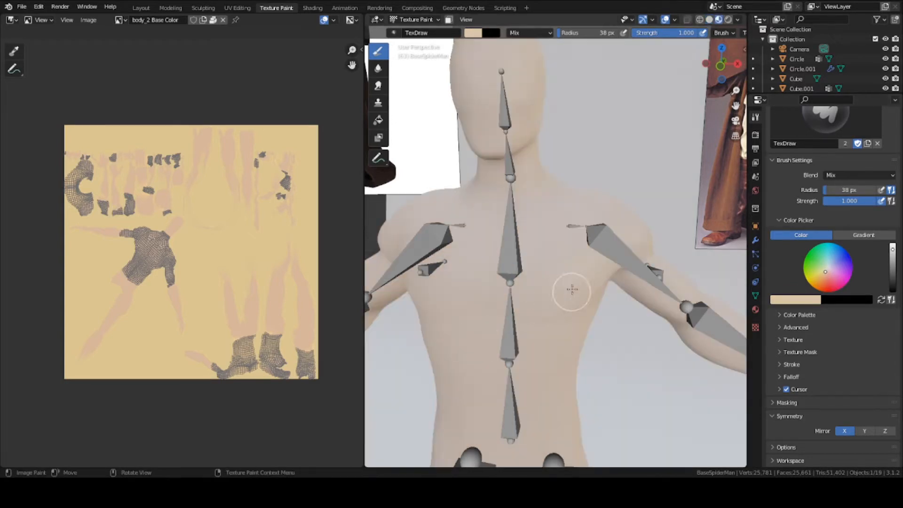
mouse_move(553, 254)
middle_mouse_down()
mouse_move(473, 290)
mouse_move(552, 312)
middle_mouse_up()
key("z")
left_click(519, 296)
left_click_drag(815, 273, 823, 275)
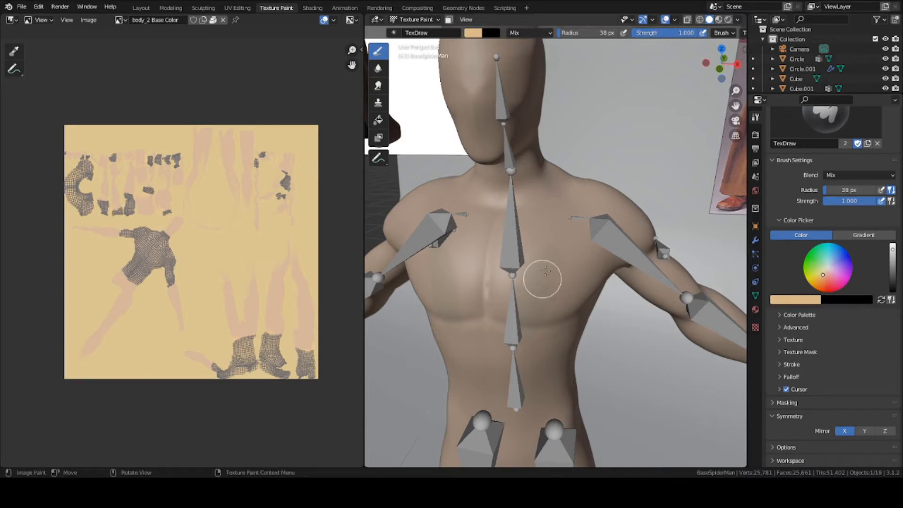
Paint the front of the torso warm tan across the chest and down over the abdomen
mouse_move(540, 277)
left_mouse_down()
mouse_move(530, 268)
mouse_move(541, 264)
left_mouse_up()
mouse_move(540, 264)
middle_mouse_down()
mouse_move(576, 252)
mouse_move(520, 302)
mouse_move(535, 272)
middle_mouse_up()
mouse_move(555, 284)
left_mouse_down()
mouse_move(470, 222)
mouse_move(480, 212)
mouse_move(520, 282)
mouse_move(529, 268)
left_mouse_up()
middle_click_drag(529, 268, 535, 288)
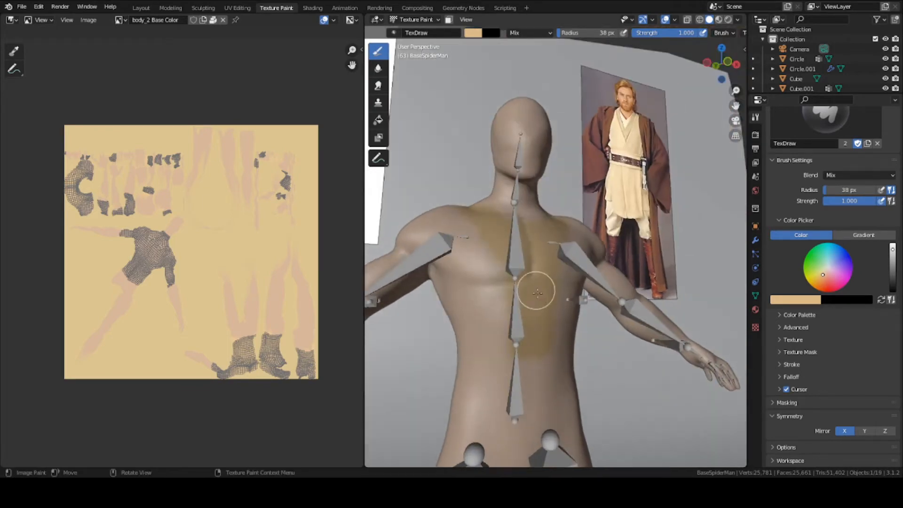
mouse_move(535, 289)
left_mouse_down()
mouse_move(478, 329)
mouse_move(504, 278)
mouse_move(444, 306)
mouse_move(468, 262)
mouse_move(498, 308)
left_mouse_up()
middle_click_drag(499, 309, 468, 305)
mouse_move(468, 305)
left_mouse_down()
mouse_move(439, 280)
mouse_move(502, 266)
left_mouse_up()
mouse_move(515, 287)
middle_mouse_down()
mouse_move(559, 280)
mouse_move(545, 261)
mouse_move(570, 235)
mouse_move(559, 223)
middle_mouse_up()
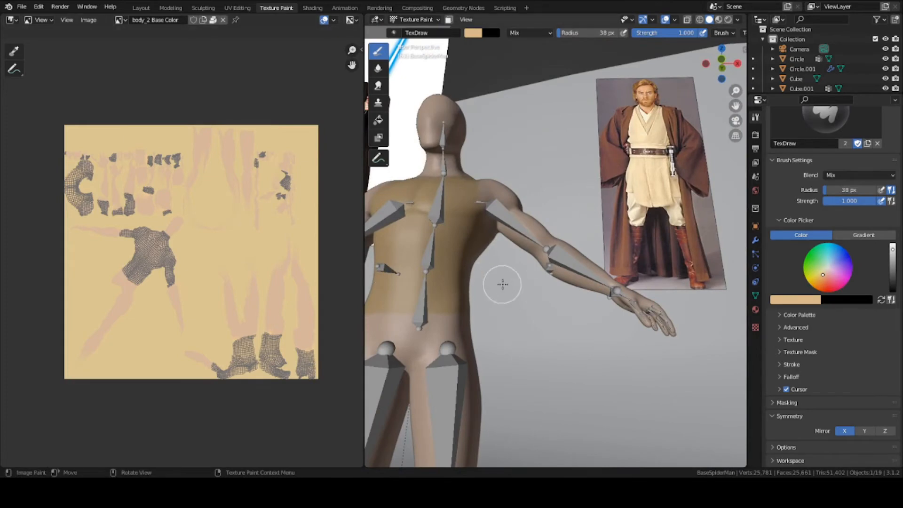
Paint the character's back with the same tan, from the waist up to the shoulder blades and neck base
middle_click_drag(500, 284, 588, 265)
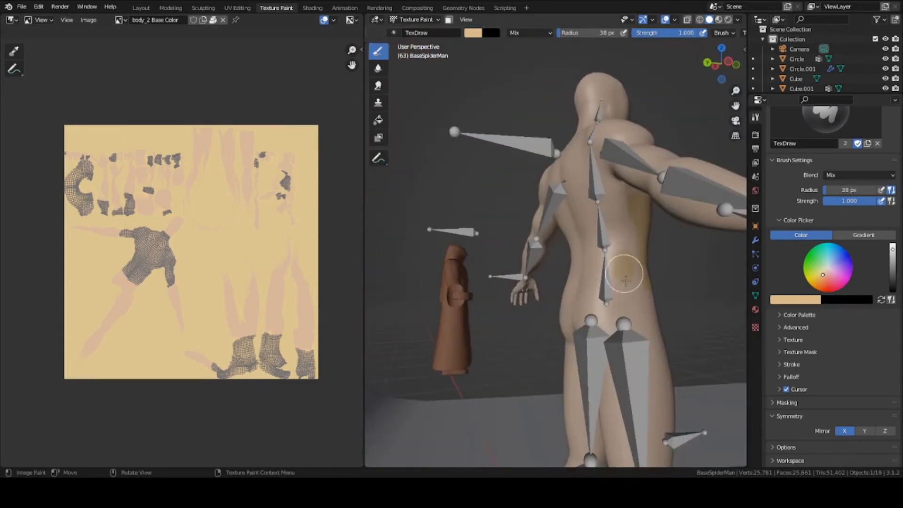
left_click_drag(625, 282, 589, 195)
mouse_move(588, 196)
middle_mouse_down()
mouse_move(581, 227)
mouse_move(535, 202)
middle_mouse_up()
scroll(535, 201, "up", 3)
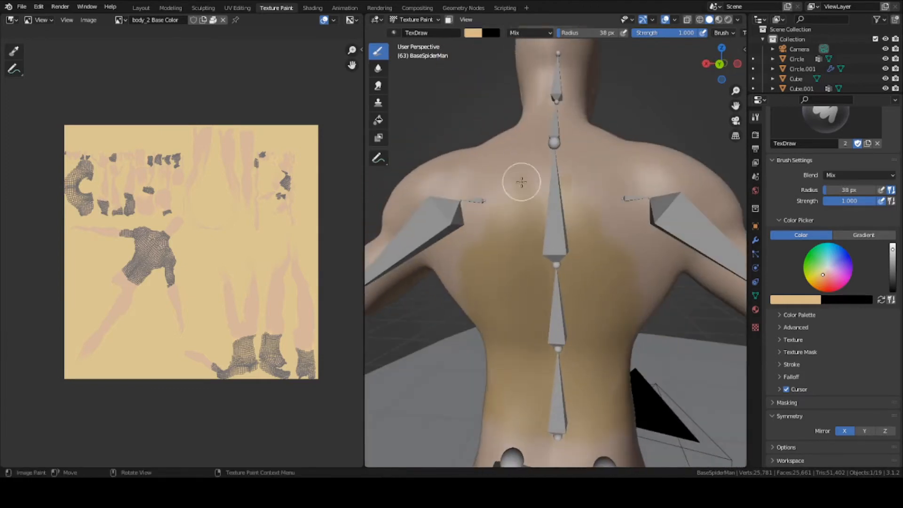
left_click_drag(521, 177, 506, 193)
middle_click_drag(506, 193, 528, 230)
scroll(527, 230, "down", 3)
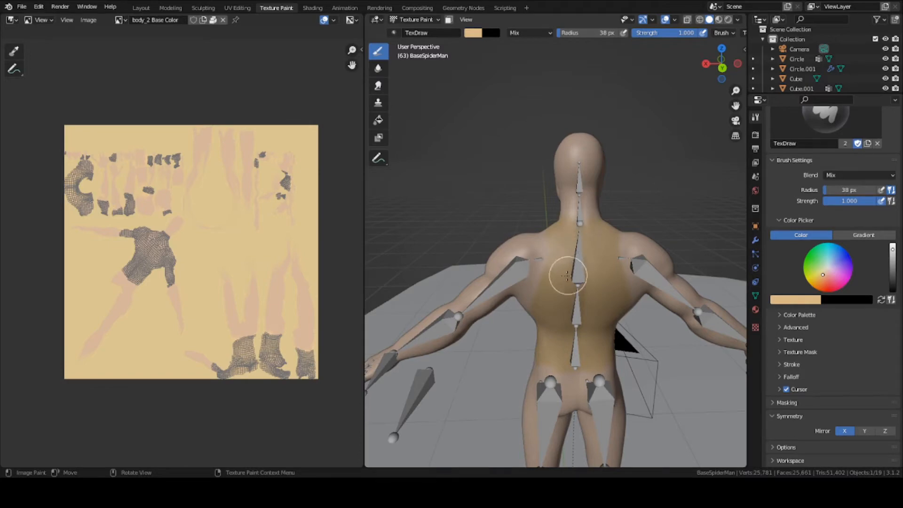
Extend the tan paint over the shoulders and arms, checking coverage from front and back, and save the file
mouse_move(567, 276)
middle_mouse_down()
mouse_move(538, 284)
mouse_move(498, 242)
mouse_move(549, 258)
mouse_move(501, 243)
mouse_move(541, 249)
mouse_move(518, 256)
mouse_move(558, 263)
middle_mouse_up()
scroll(518, 269, "up", 3)
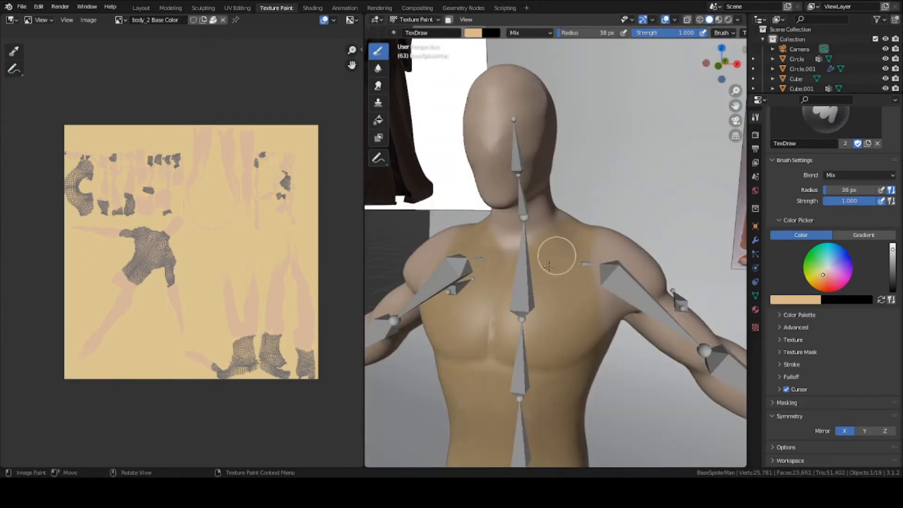
scroll(549, 267, "down", 3)
middle_click_drag(557, 258, 541, 250)
scroll(551, 259, "up", 5)
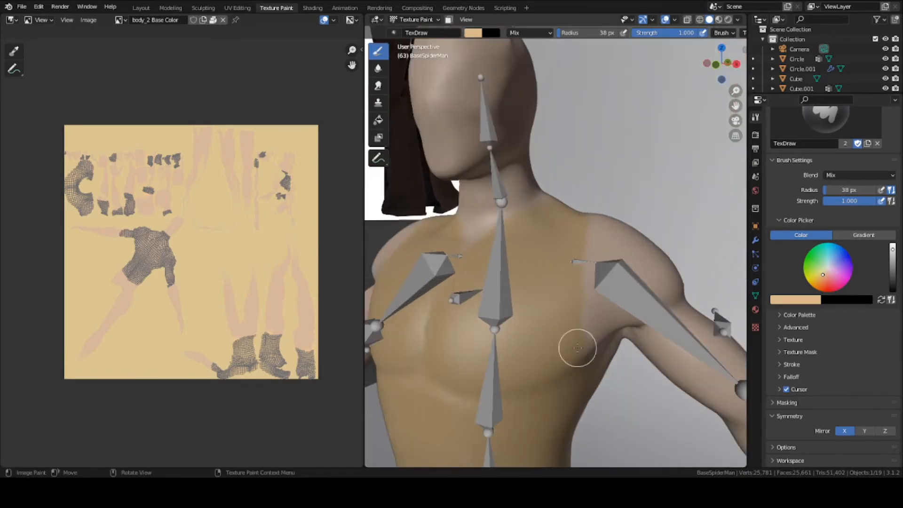
middle_click_drag(582, 351, 478, 247)
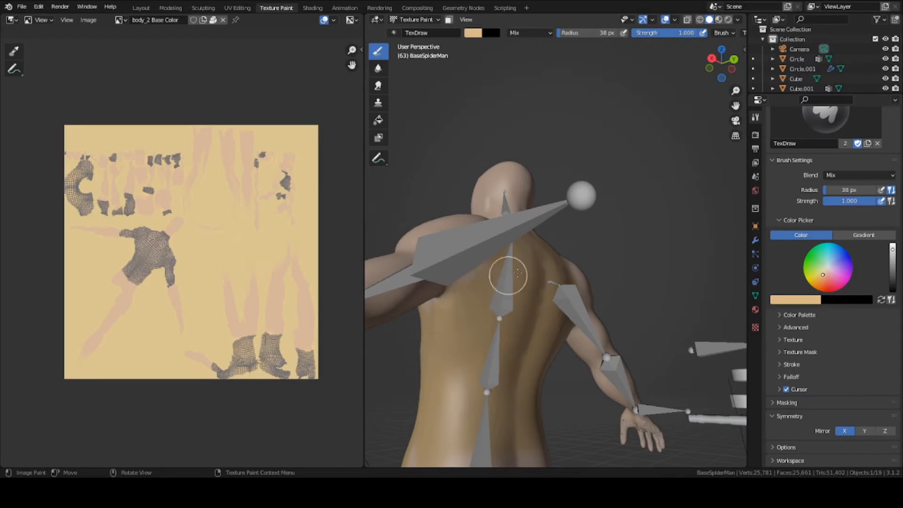
middle_click_drag(510, 272, 491, 295)
middle_click_drag(480, 241, 735, 102)
key("ctrl+s")
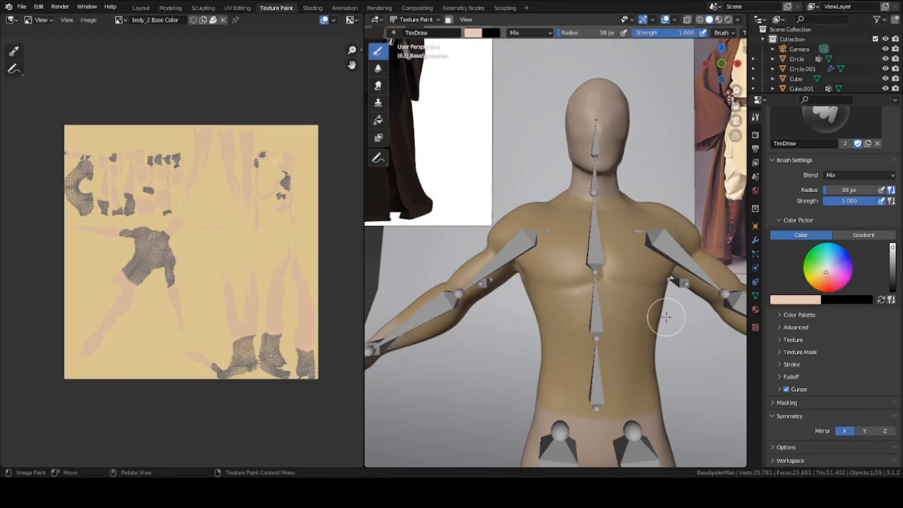
Sample the skin tone from the face and try a mirrored strip from the neck down onto the upper chest
middle_click_drag(679, 317, 609, 313, "shift")
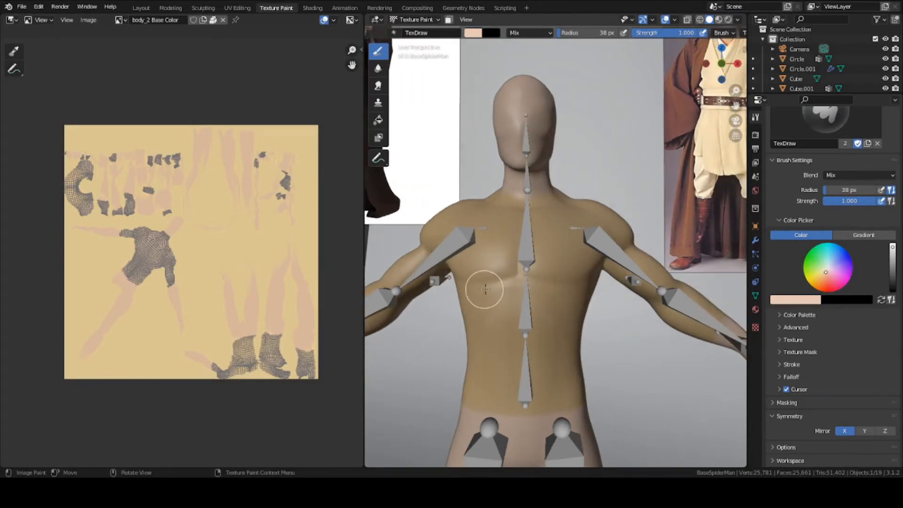
middle_click_drag(533, 277, 565, 239)
scroll(519, 281, "up", 2)
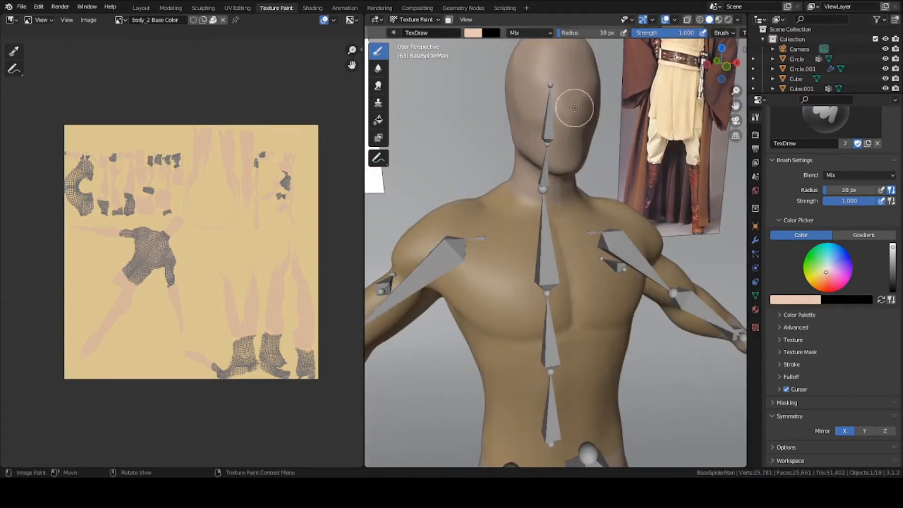
key("s")
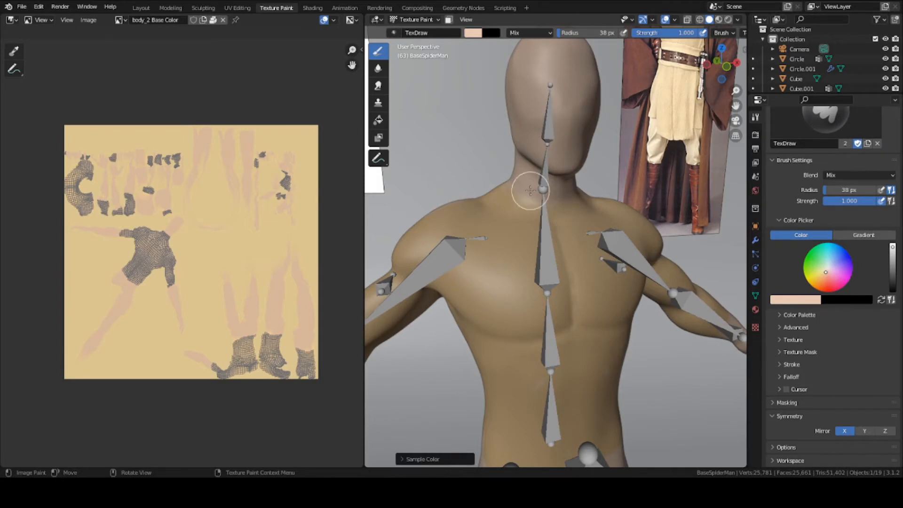
middle_click_drag(530, 190, 544, 258)
scroll(540, 258, "up", 3)
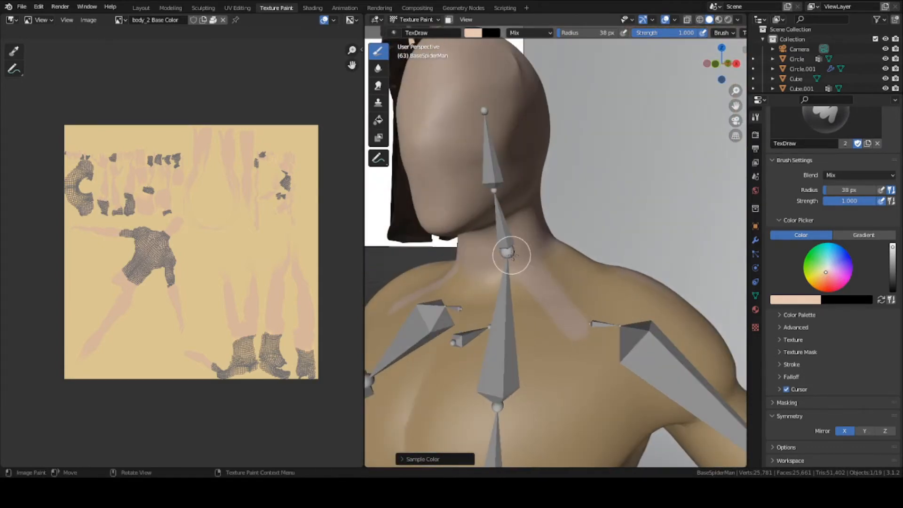
scroll(510, 252, "down", 4)
mouse_move(510, 252)
middle_mouse_down()
mouse_move(549, 261)
mouse_move(518, 254)
mouse_move(555, 240)
mouse_move(601, 266)
mouse_move(580, 298)
middle_mouse_up()
scroll(552, 341, "up", 2)
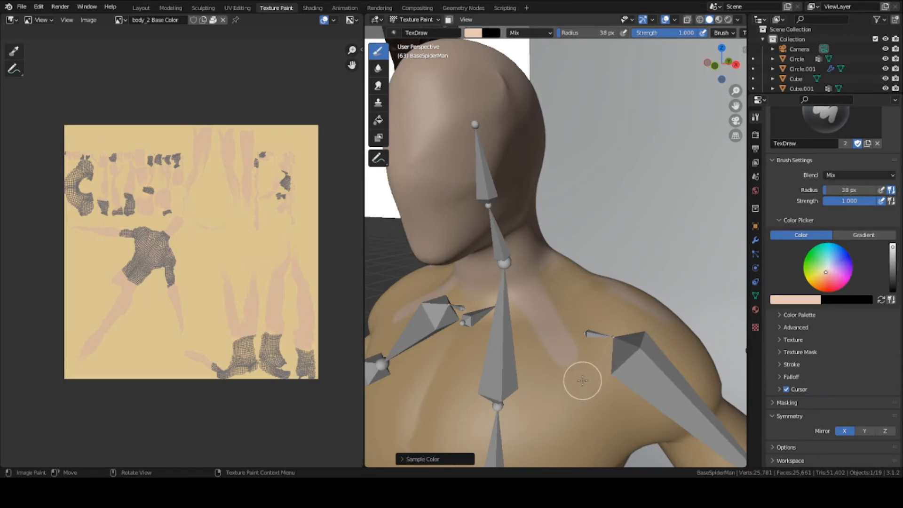
Undo the skin-tone neckline stroke, repaint it from the neck toward the chest and save the file
key("ctrl+z")
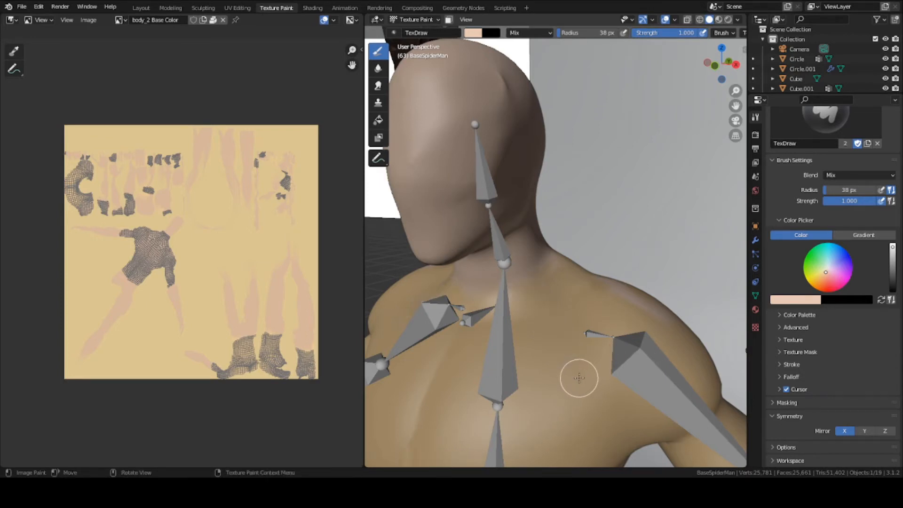
mouse_move(519, 273)
left_mouse_down()
mouse_move(548, 317)
mouse_move(565, 368)
left_mouse_up()
key("ctrl+s")
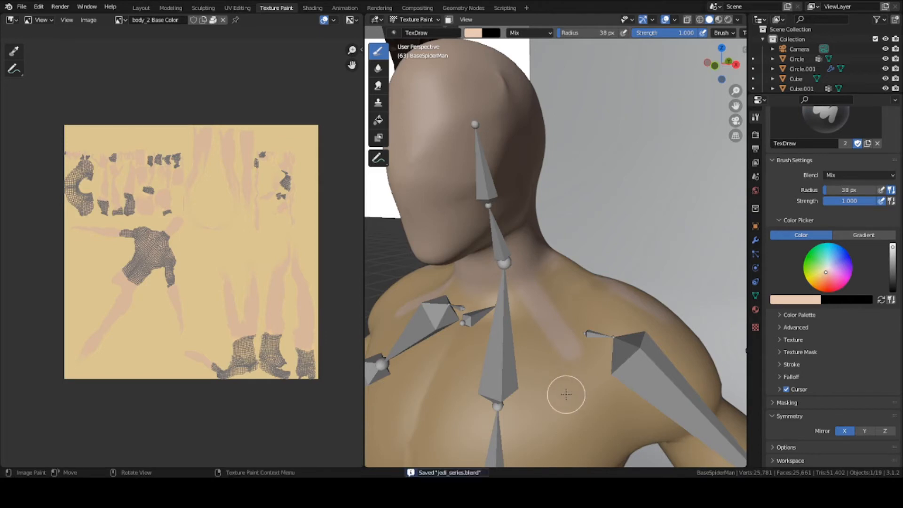
Sample the tan from the chest and paint over the skin-tone strip below the neck
key("s")
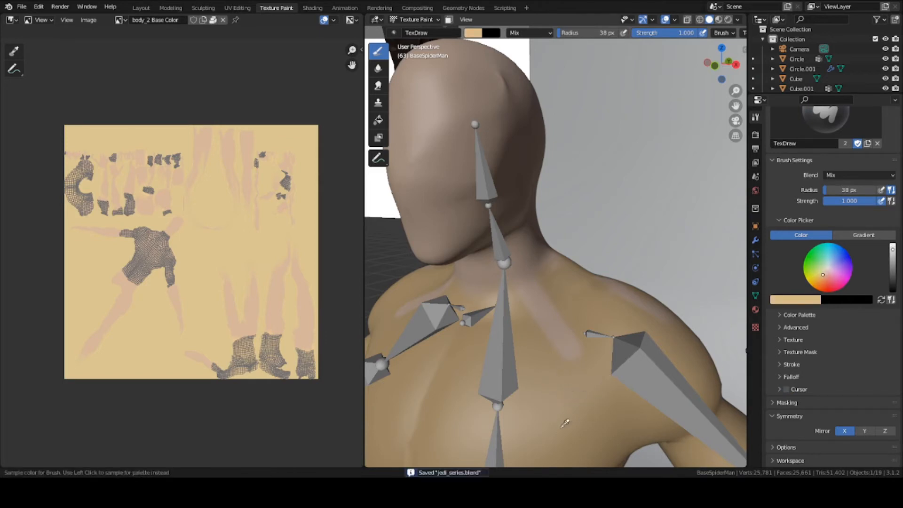
left_click(587, 392)
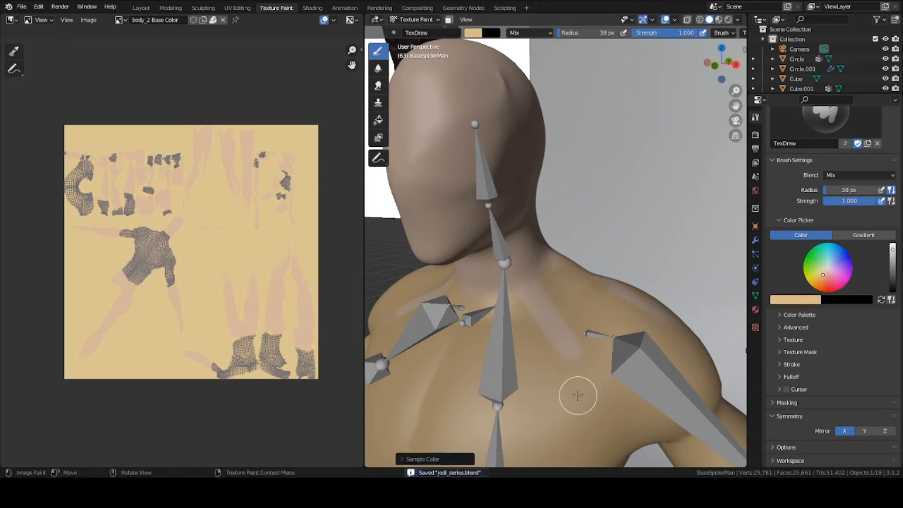
mouse_move(588, 332)
left_mouse_down()
mouse_move(560, 307)
mouse_move(529, 306)
left_mouse_up()
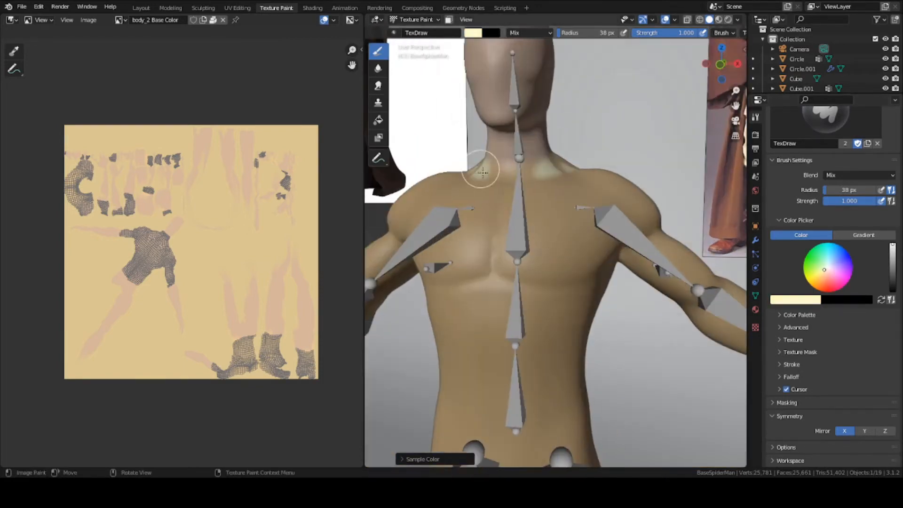
Paint a pale cream V-shaped collar around the neck and down the chest, cleaning its edges with sampled tan and skin tones
left_click_drag(480, 170, 522, 186)
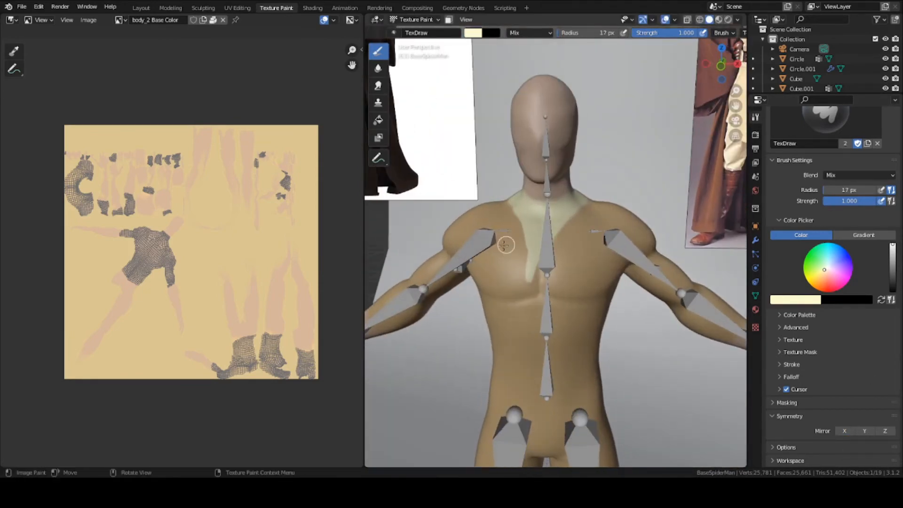
key("s")
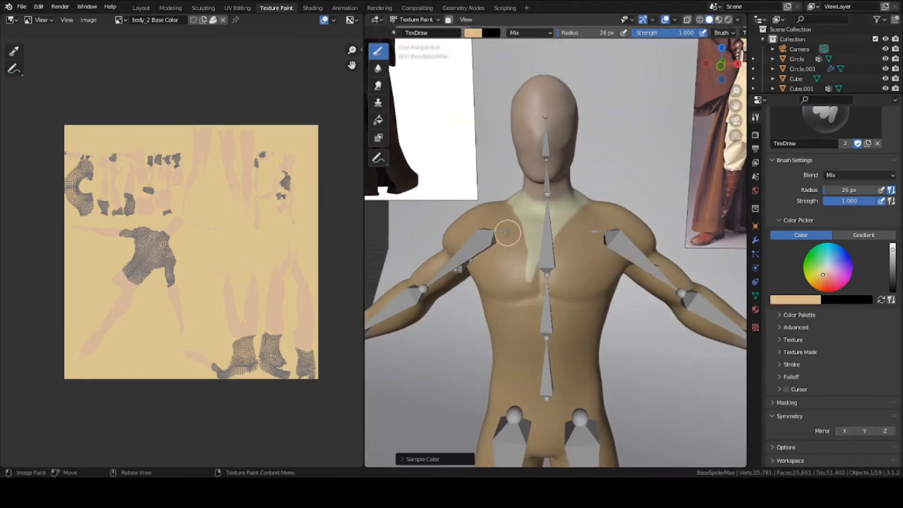
key("s")
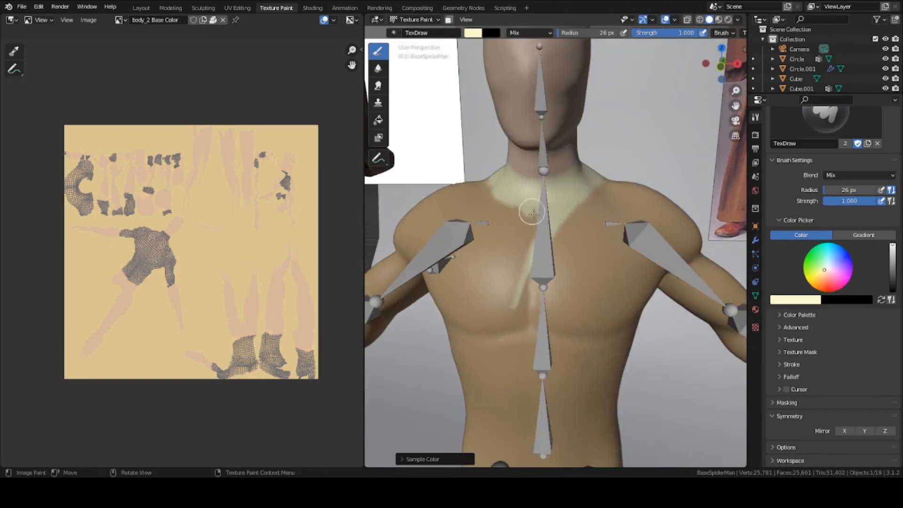
right_click(545, 221)
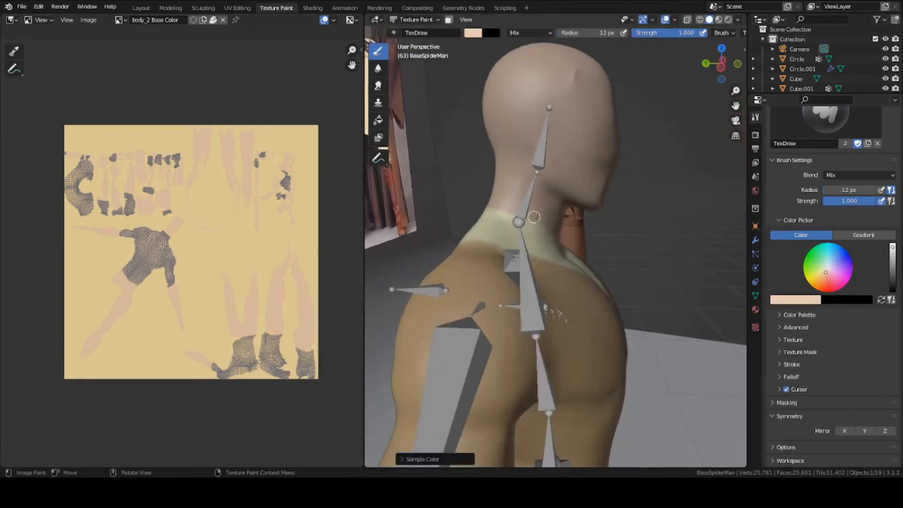
key("s")
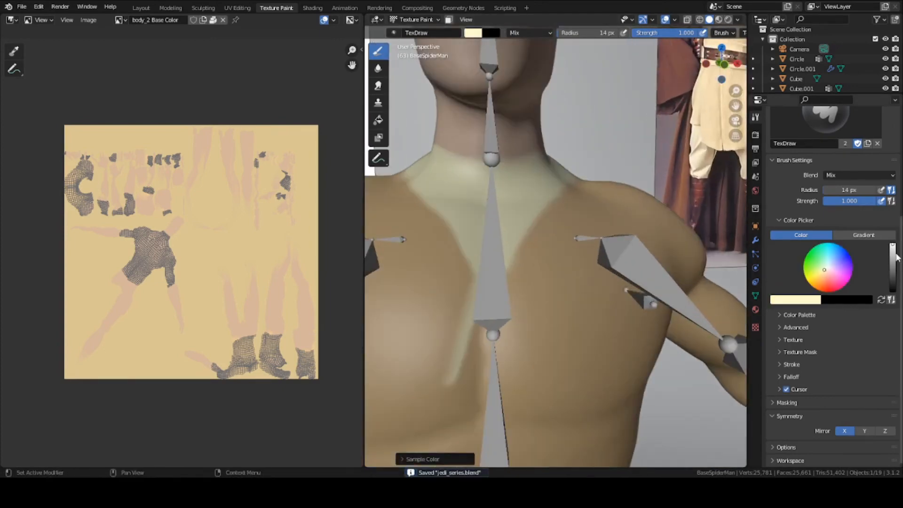
Darken the cream brush color slightly and have X mirroring on for painting
mouse_move(896, 254)
left_mouse_down()
mouse_move(893, 275)
mouse_move(893, 249)
left_mouse_up()
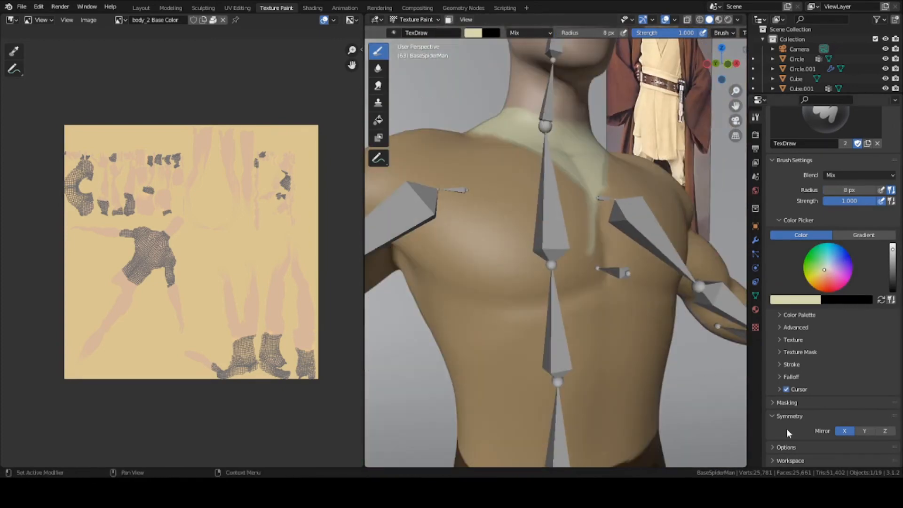
left_click(844, 431)
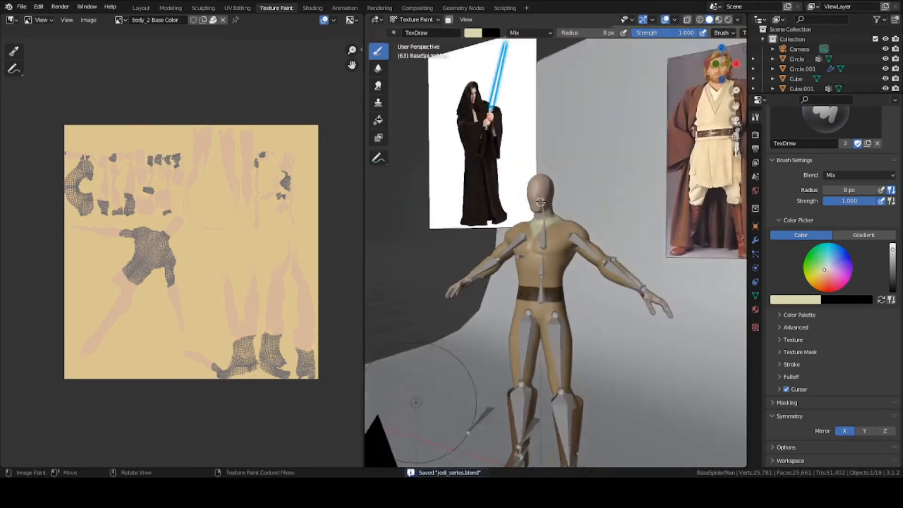
Sample the torso's tan, set the brush strength to 0.452 and darken the brush color to brown
scroll(581, 358, "up", 8)
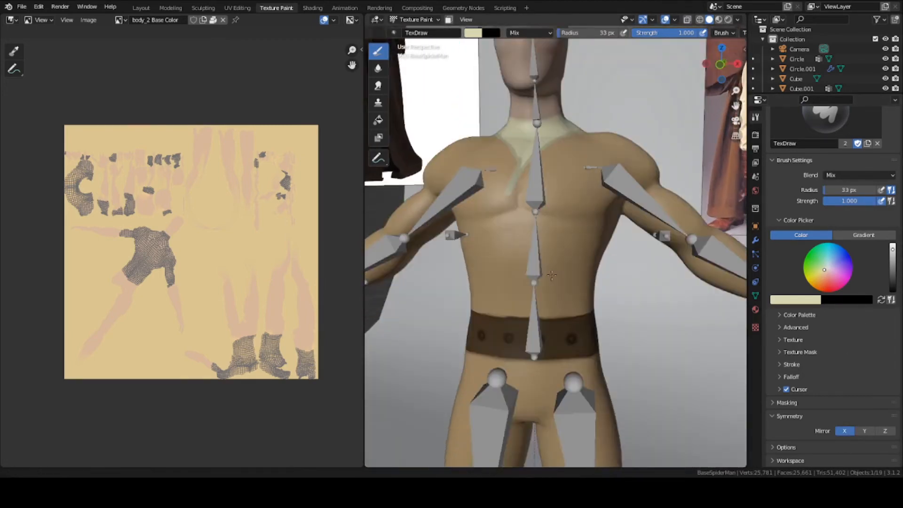
key("s")
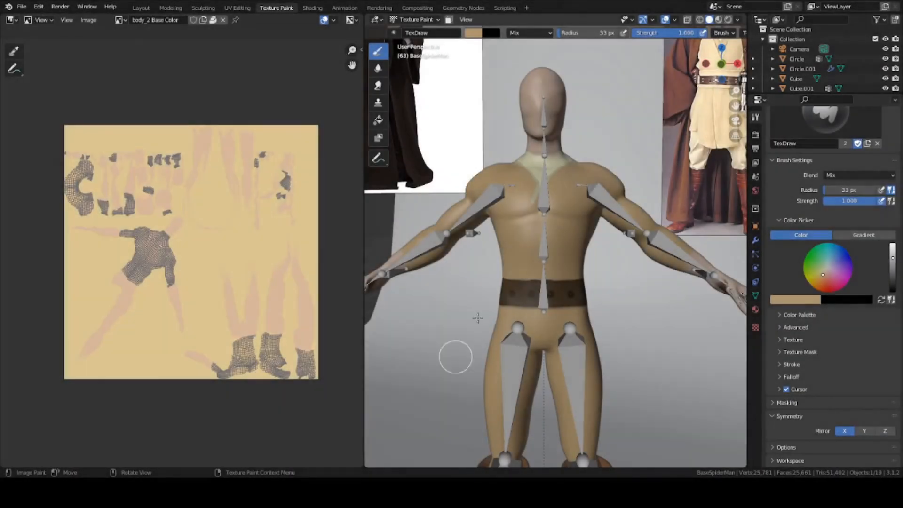
scroll(577, 284, "up", 4)
middle_click_drag(576, 284, 556, 278)
scroll(508, 277, "down", 4)
scroll(556, 284, "up", 3)
scroll(556, 283, "up", 2)
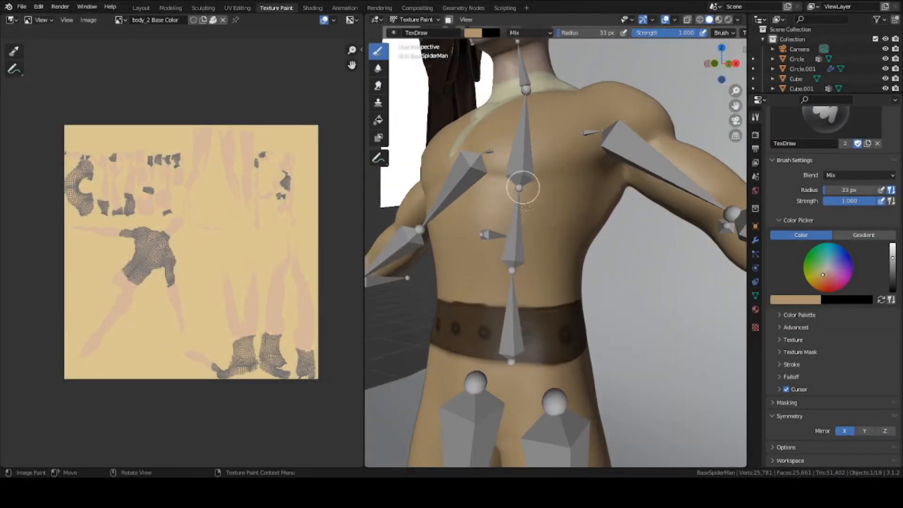
middle_click_drag(548, 237, 533, 229)
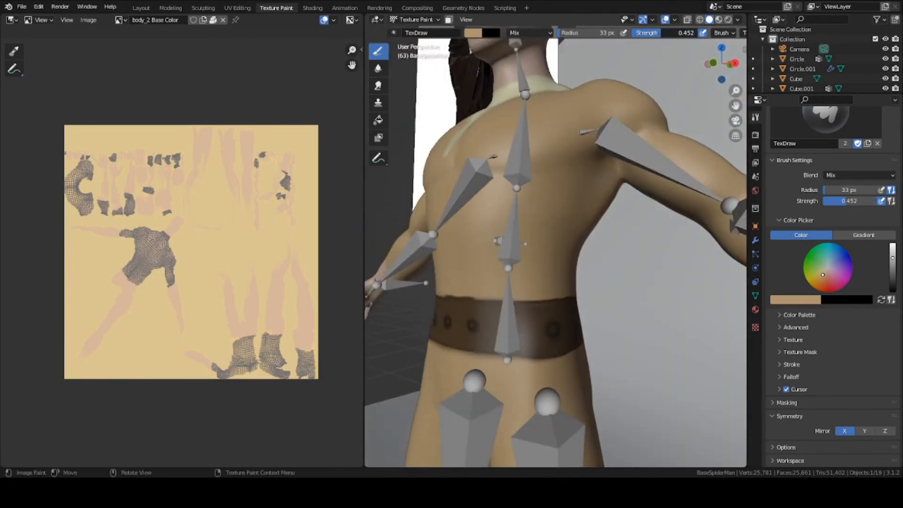
scroll(859, 213, "up", 5)
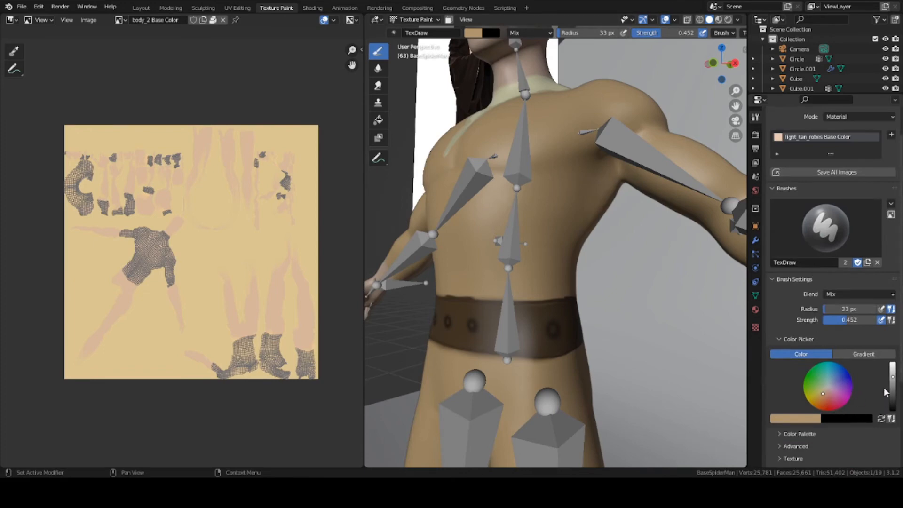
left_click_drag(892, 381, 893, 390)
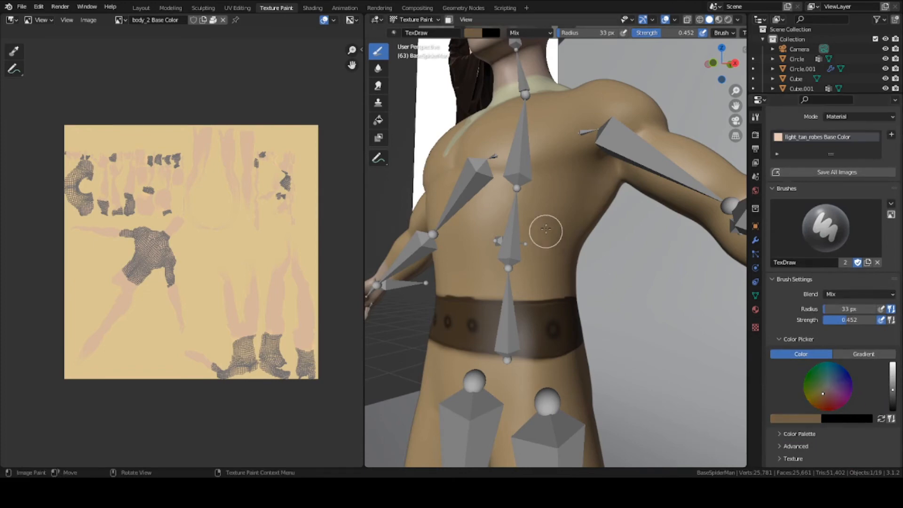
middle_click_drag(546, 229, 608, 216)
mouse_move(582, 189)
middle_mouse_down()
mouse_move(554, 278)
mouse_move(459, 311)
mouse_move(492, 312)
middle_mouse_up()
Resample the torso's tan, enlarge the brush to 56 px and darken the color to a medium brown
key("s")
scroll(459, 311, "up", 2)
key("f")
left_click(504, 312)
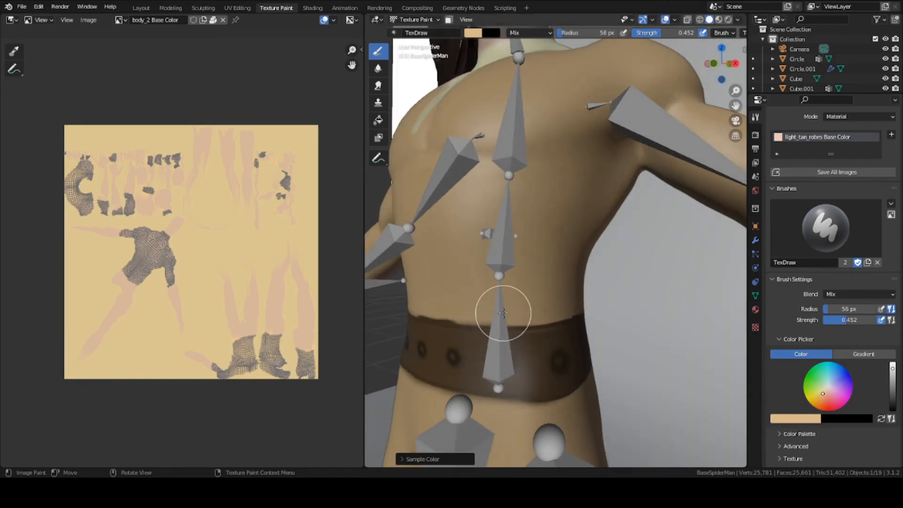
key("ctrl+z")
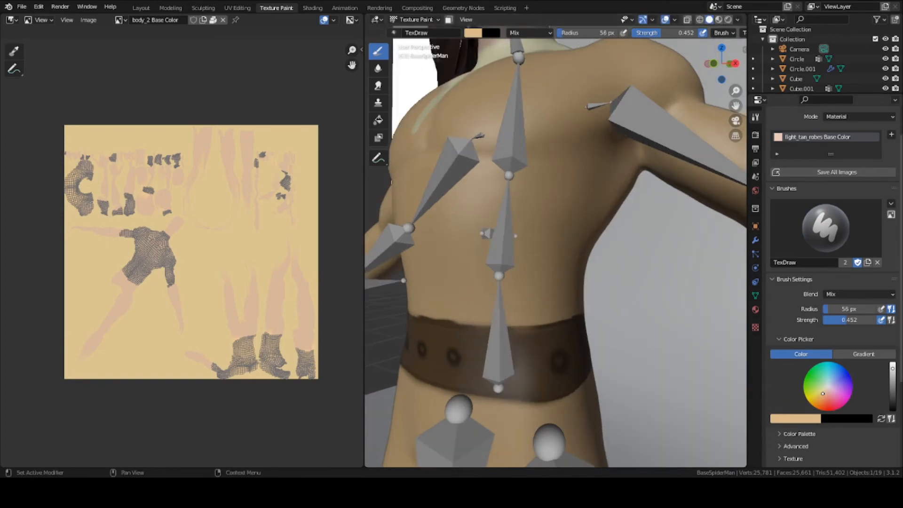
left_click_drag(893, 381, 893, 387)
Undo the trial dab above the belt, lower the brush strength to 0.133 and shade softly along the belt's upper edge
left_click(542, 262)
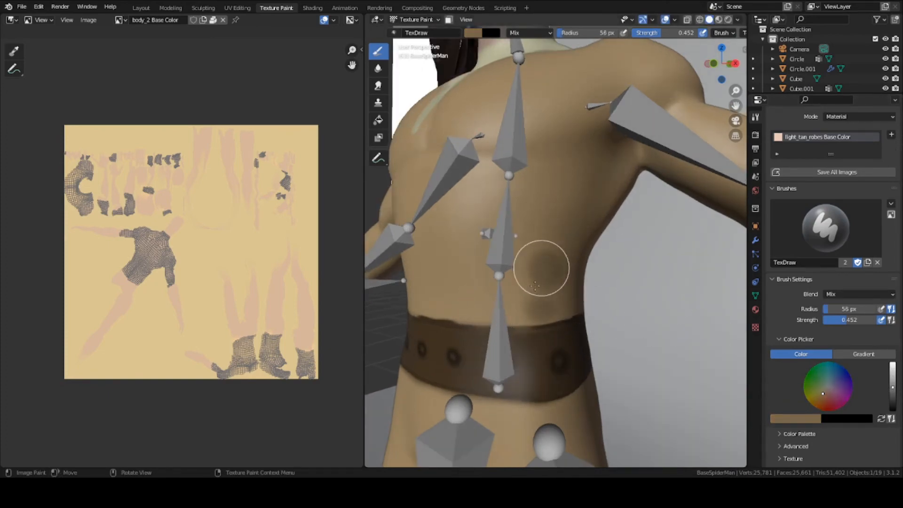
key("ctrl+z")
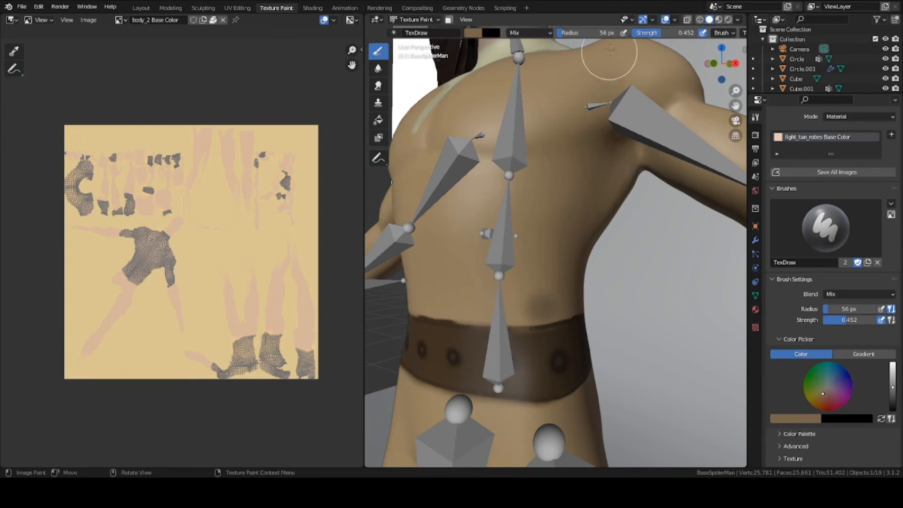
left_click_drag(643, 33, 641, 33)
mouse_move(446, 305)
left_mouse_down()
mouse_move(455, 319)
mouse_move(446, 309)
left_mouse_up()
middle_click_drag(538, 286, 470, 306)
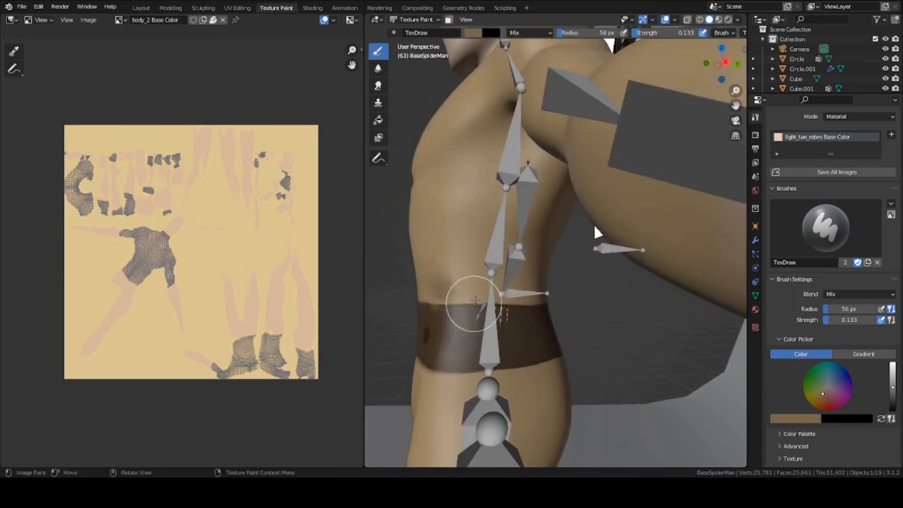
Check the waist shading from the side, back and front of the body, and save the file
middle_click_drag(557, 274, 493, 242)
middle_click_drag(560, 282, 549, 283)
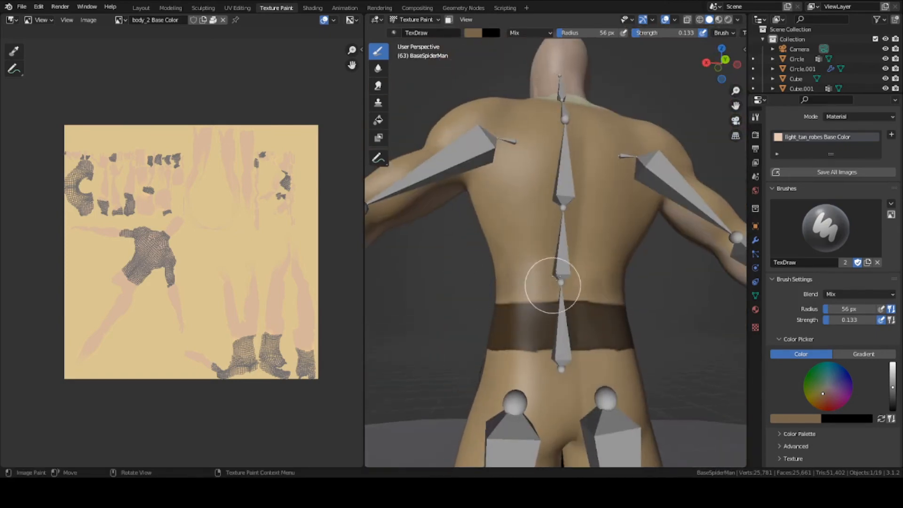
mouse_move(605, 282)
middle_mouse_down()
mouse_move(632, 295)
mouse_move(535, 292)
mouse_move(488, 307)
middle_mouse_up()
scroll(501, 307, "down", 2)
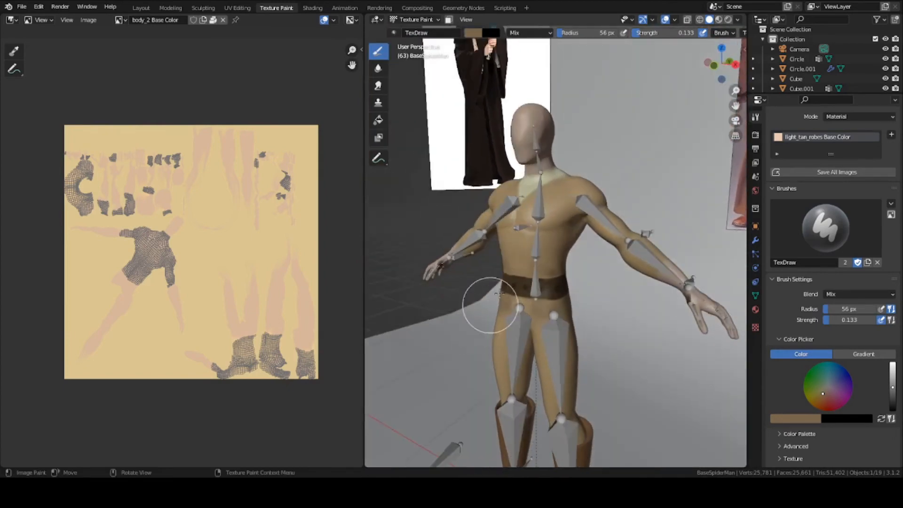
scroll(534, 212, "up", 4)
mouse_move(598, 251)
middle_mouse_down()
mouse_move(600, 238)
mouse_move(558, 205)
middle_mouse_up()
middle_click_drag(506, 177, 631, 316)
key("ctrl+s")
middle_click_drag(558, 320, 319, 462)
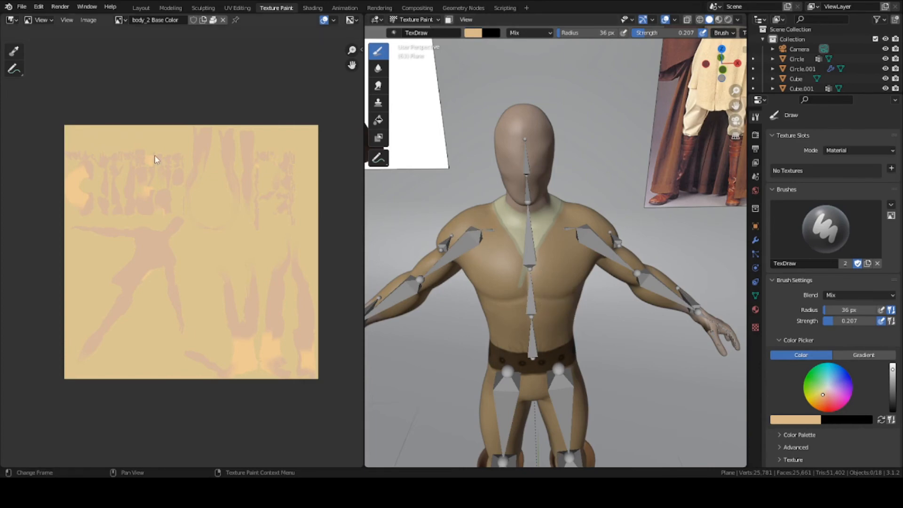
left_click(11, 20)
left_click(10, 20)
left_click(10, 20)
left_click(29, 59)
left_click(87, 21)
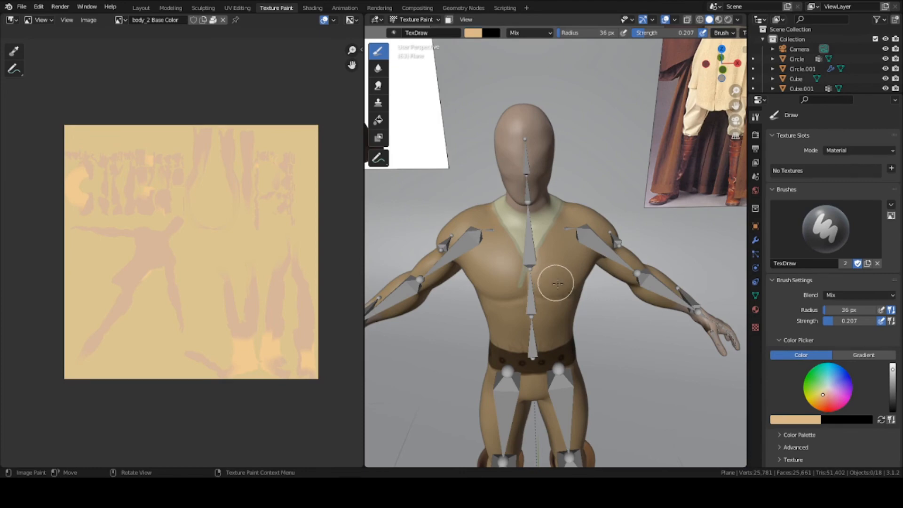
middle_click_drag(570, 288, 536, 262)
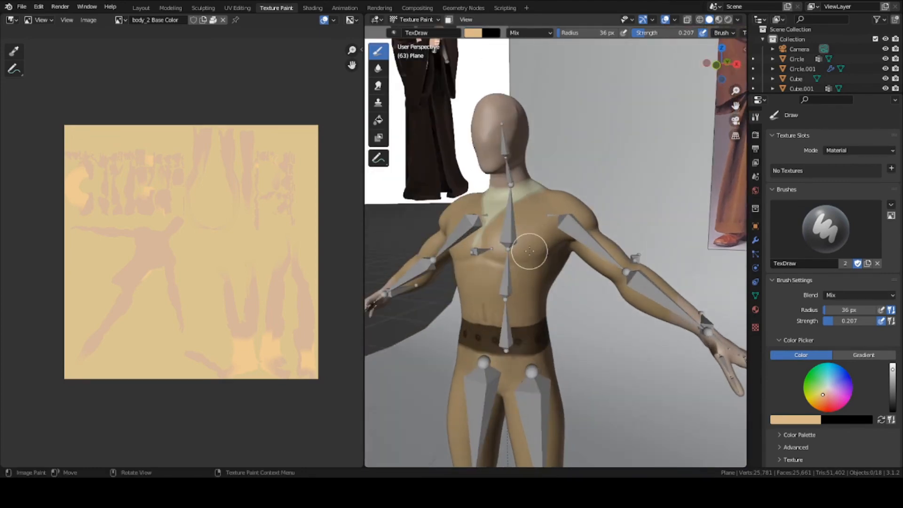
left_click(83, 21)
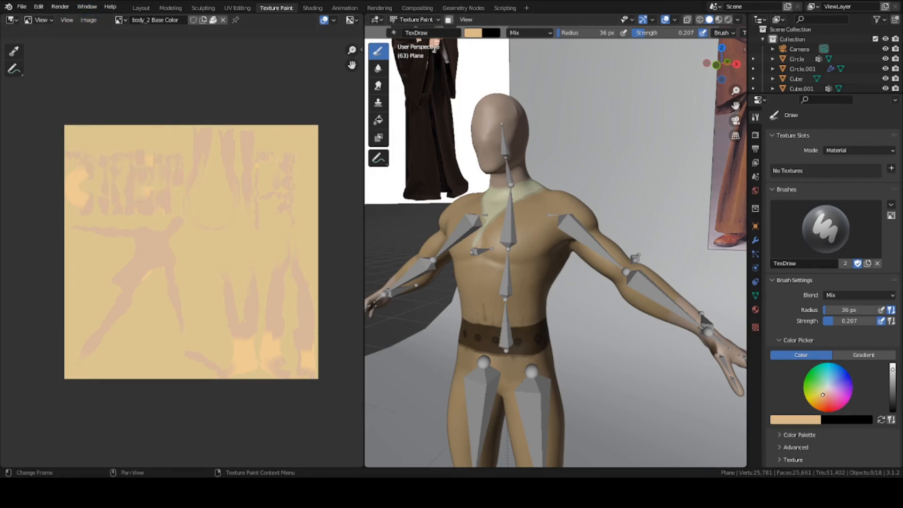
Switch to the Layout workspace, unhide all hidden objects including the hooded robe and save the file
left_click(150, 8)
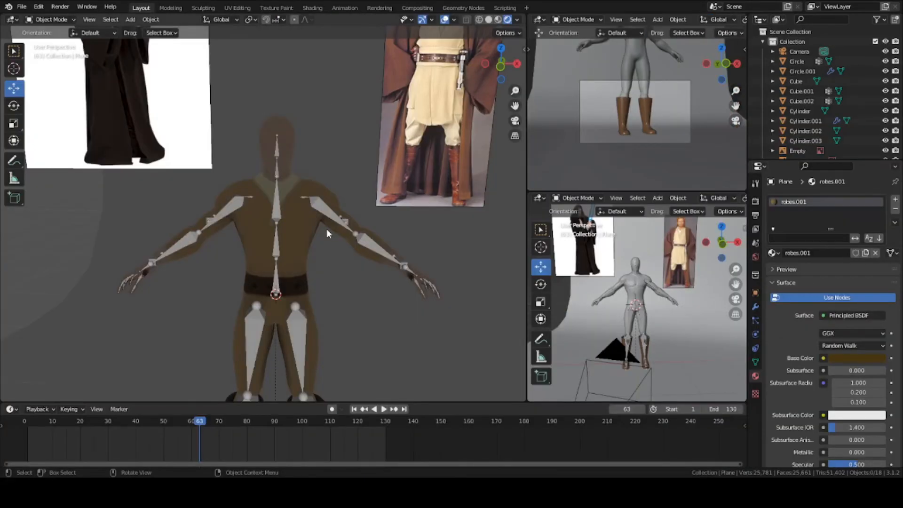
scroll(327, 228, "up", 2)
mouse_move(327, 229)
middle_mouse_down()
mouse_move(301, 226)
mouse_move(354, 236)
mouse_move(403, 230)
mouse_move(279, 221)
mouse_move(339, 228)
mouse_move(238, 233)
mouse_move(423, 239)
mouse_move(356, 240)
mouse_move(405, 230)
mouse_move(432, 244)
mouse_move(304, 236)
mouse_move(372, 235)
mouse_move(319, 226)
middle_mouse_up()
key("alt+h")
scroll(342, 226, "down", 4)
key("a")
key("a")
key("ctrl+s")
Move the lightsaber hilt 0.5334 m along the X axis and save the file
key("z")
key("z")
left_click(320, 175)
mouse_move(319, 188)
middle_mouse_down()
mouse_move(343, 194)
mouse_move(331, 246)
mouse_move(418, 250)
middle_mouse_up()
key("ctrl+s")
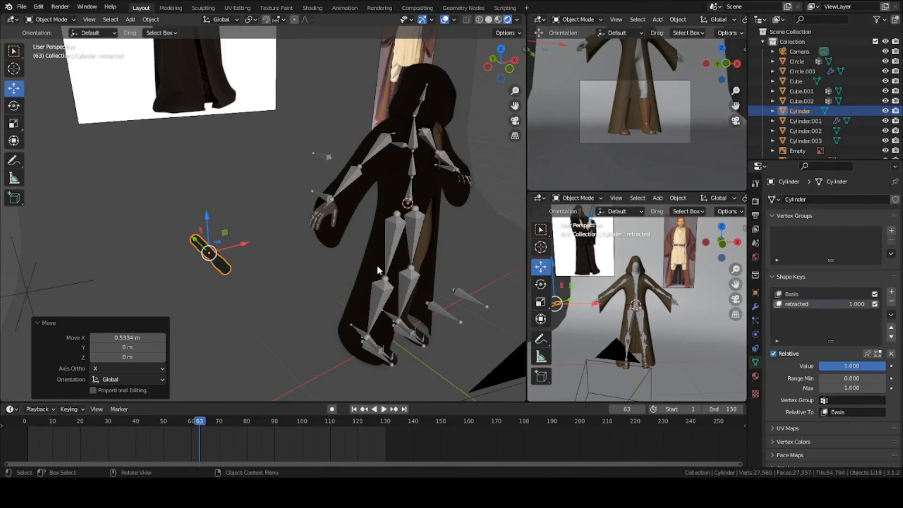
Set the lightsaber's retracted shape key value to 0 to extend the blade
mouse_move(181, 262)
middle_mouse_down()
mouse_move(261, 271)
mouse_move(183, 273)
middle_mouse_up()
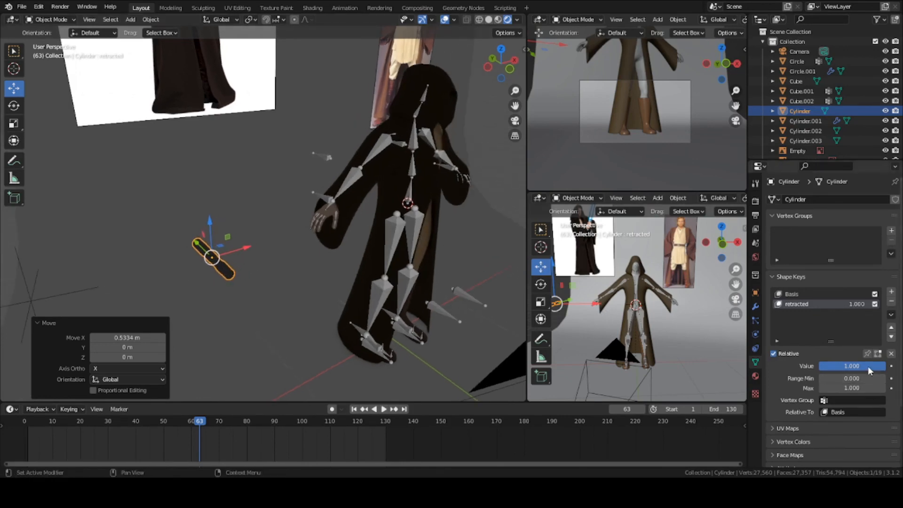
left_click_drag(852, 366, 821, 365)
key("g")
right_click(337, 295)
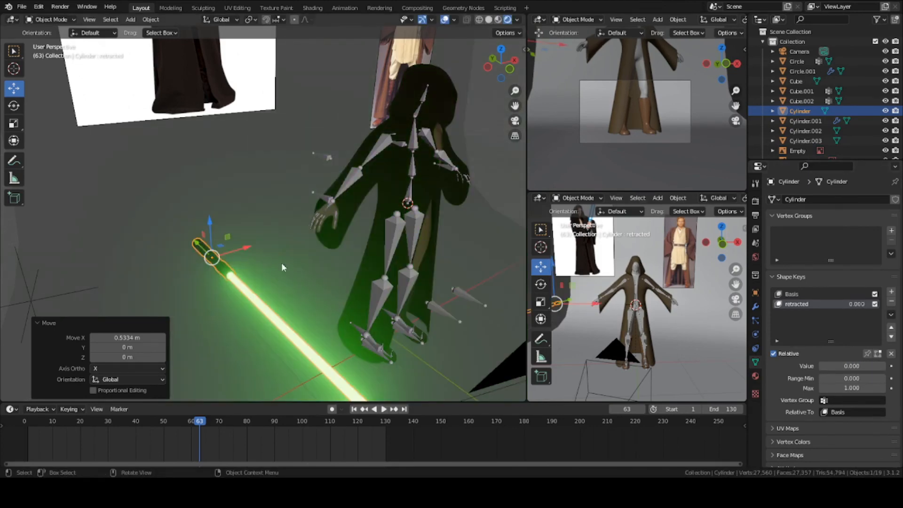
middle_click_drag(282, 264, 206, 237)
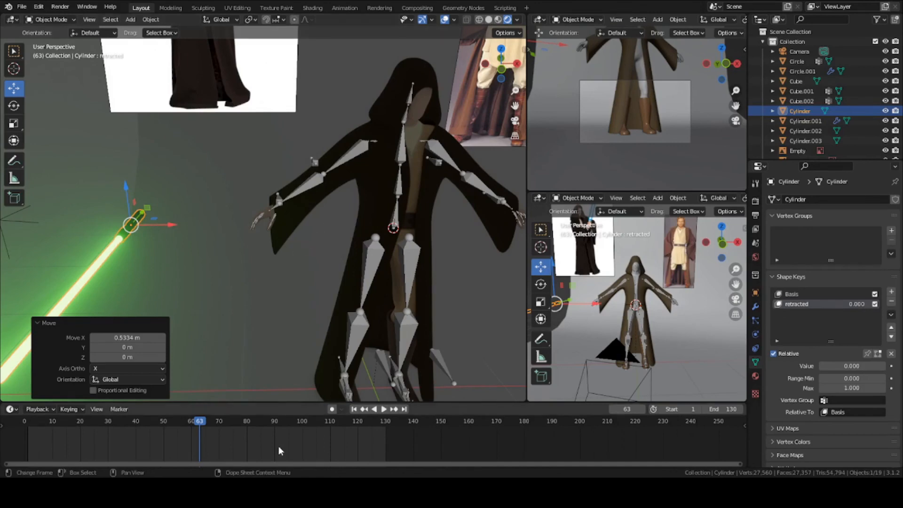